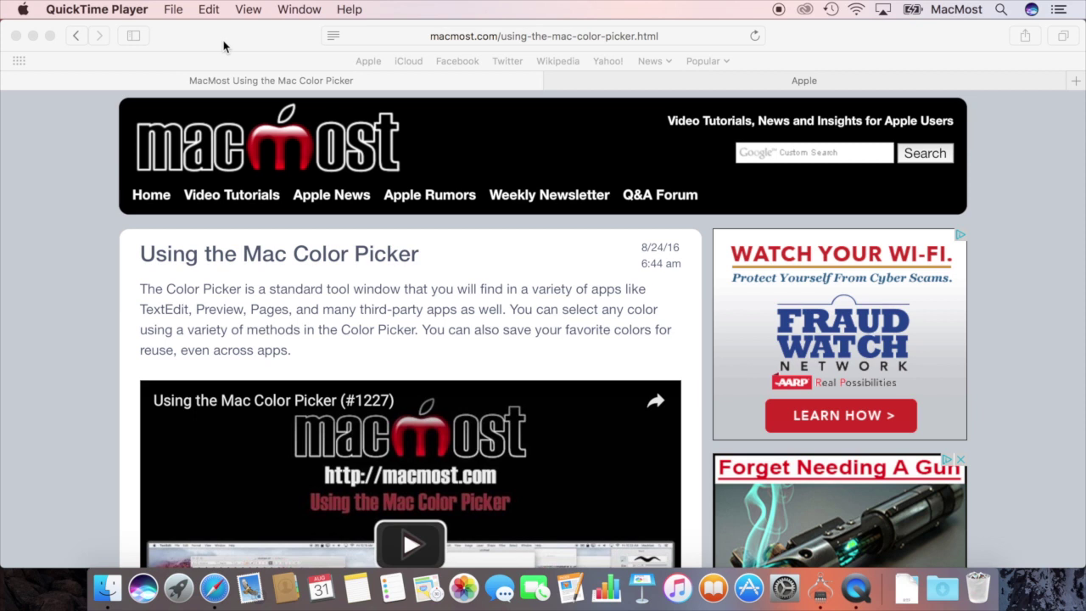
Switch Safari to the Apple page tab and open a new blank tab
{"action": "left_click", "coordinate": [223, 46]}
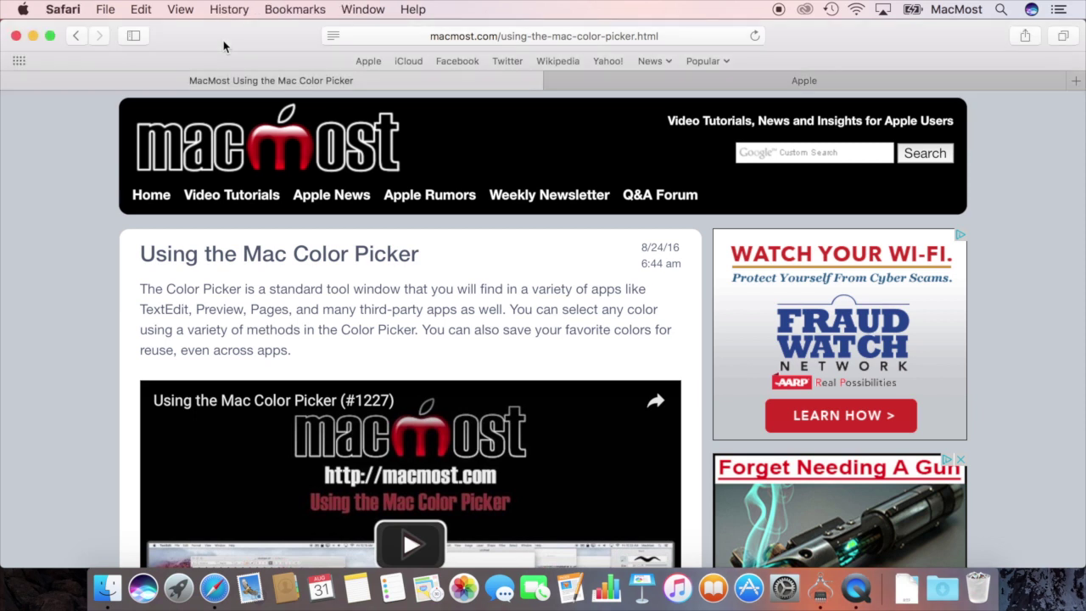
{"action": "left_click", "coordinate": [671, 75]}
{"action": "key", "text": "super+t"}
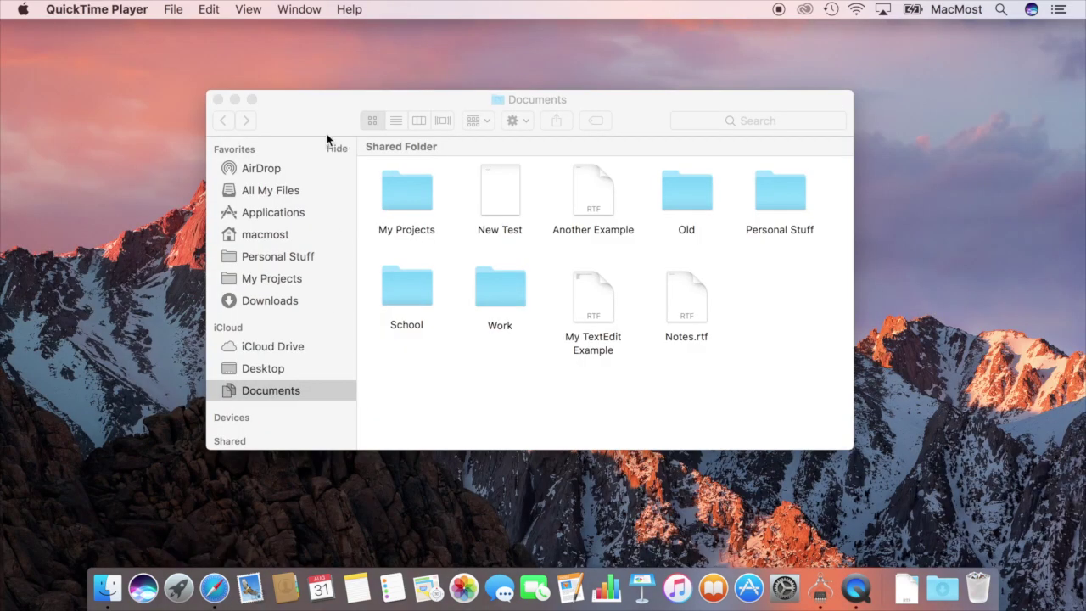
Add a second Finder tab showing the My Projects folder, then switch between it and Documents
{"action": "left_click", "coordinate": [329, 104]}
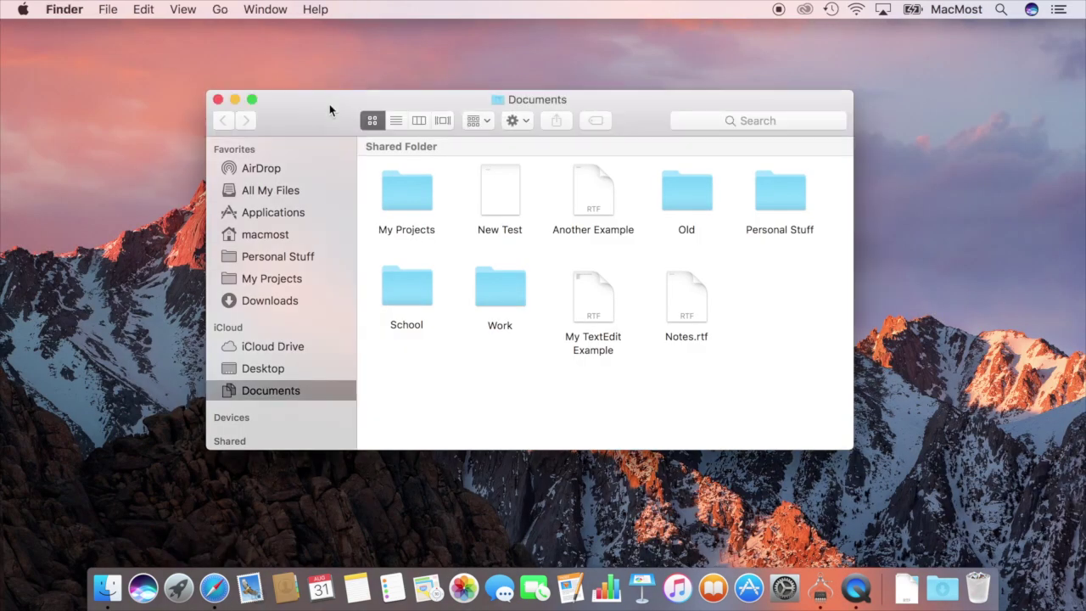
{"action": "key", "text": "super+t"}
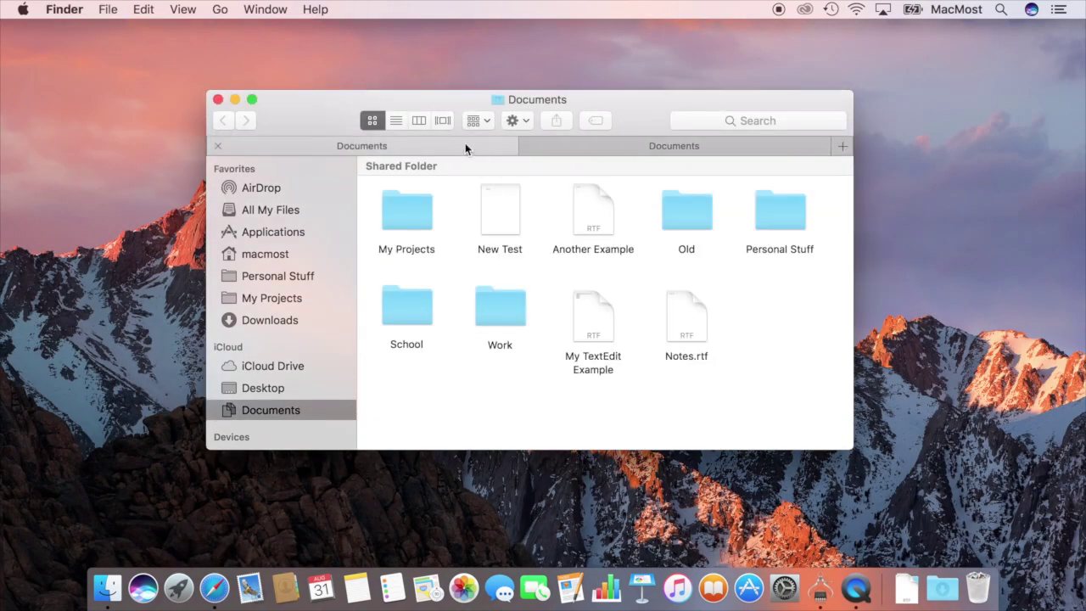
{"action": "left_click", "coordinate": [583, 146]}
{"action": "double_click", "coordinate": [406, 212]}
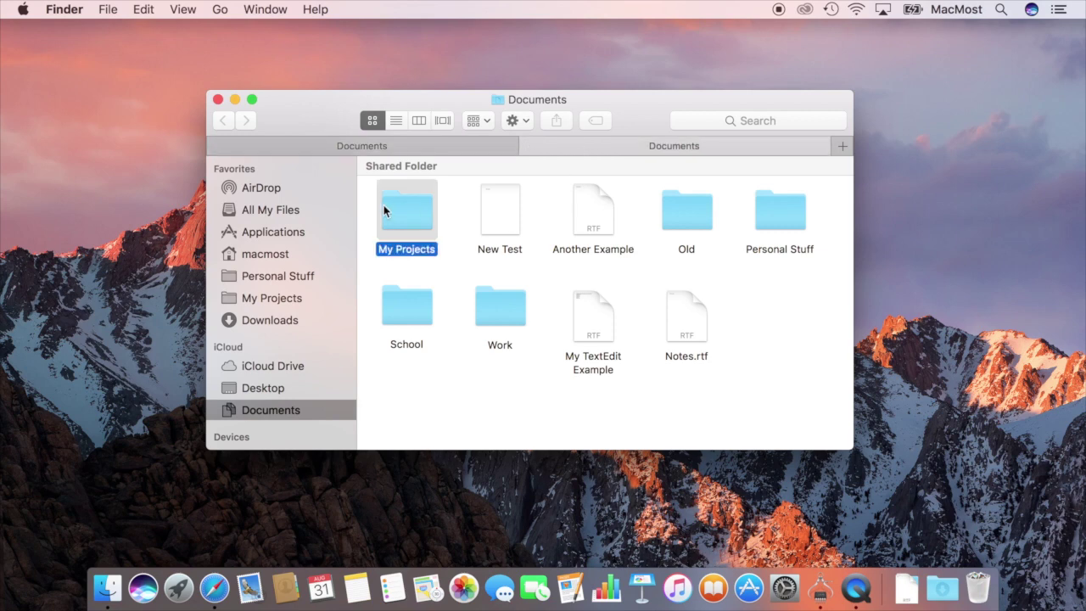
{"action": "left_click", "coordinate": [392, 145]}
{"action": "left_click", "coordinate": [593, 146]}
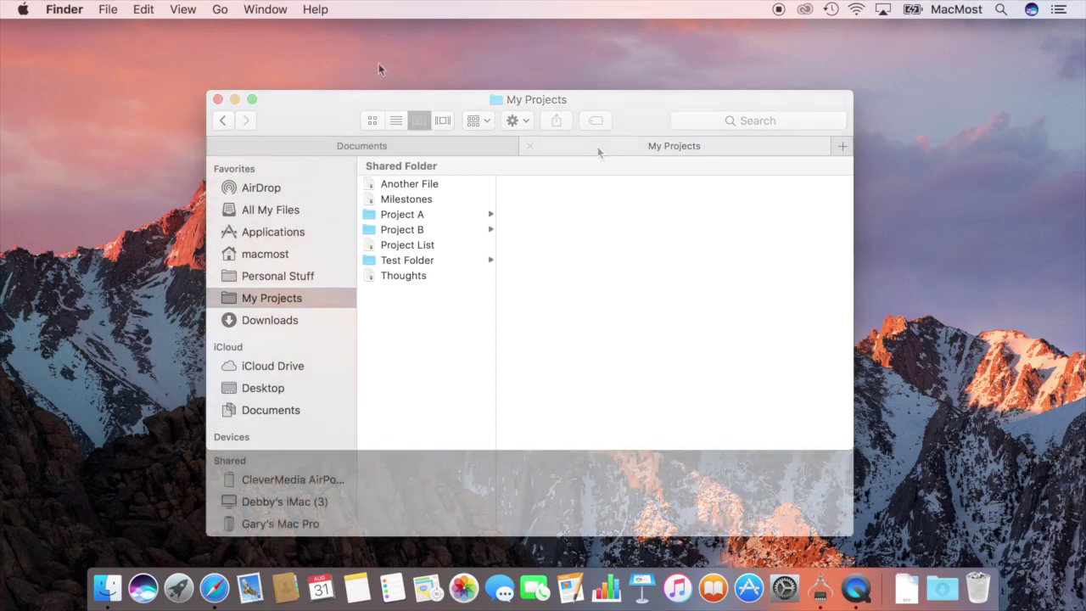
Deactivate and reactivate the Finder window, then view the File menu's new window and tab commands
{"action": "left_click", "coordinate": [379, 63]}
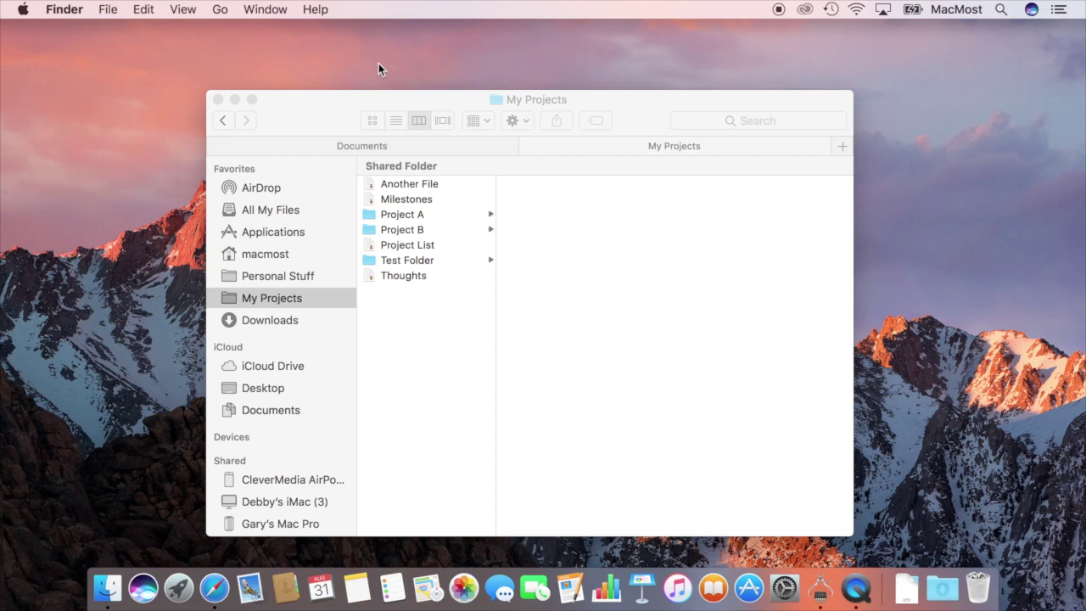
{"action": "left_click", "coordinate": [285, 105]}
{"action": "left_click", "coordinate": [110, 9]}
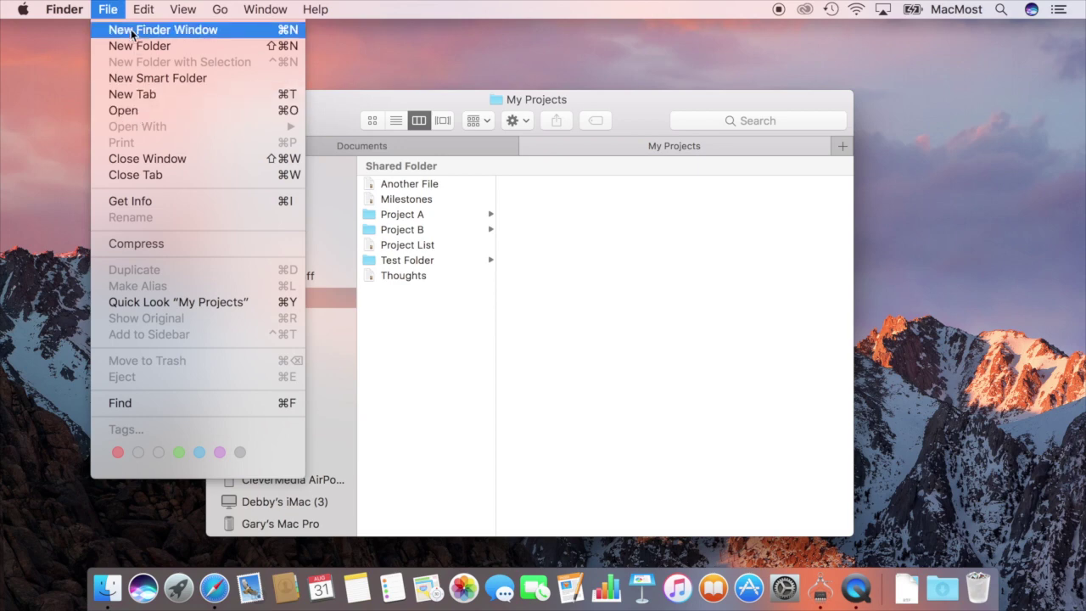
Launch TextEdit via Spotlight and move the My TextEdit Example window lower
{"action": "left_click", "coordinate": [352, 322]}
{"action": "key", "text": "super+space"}
{"action": "type", "text": "textEdit"}
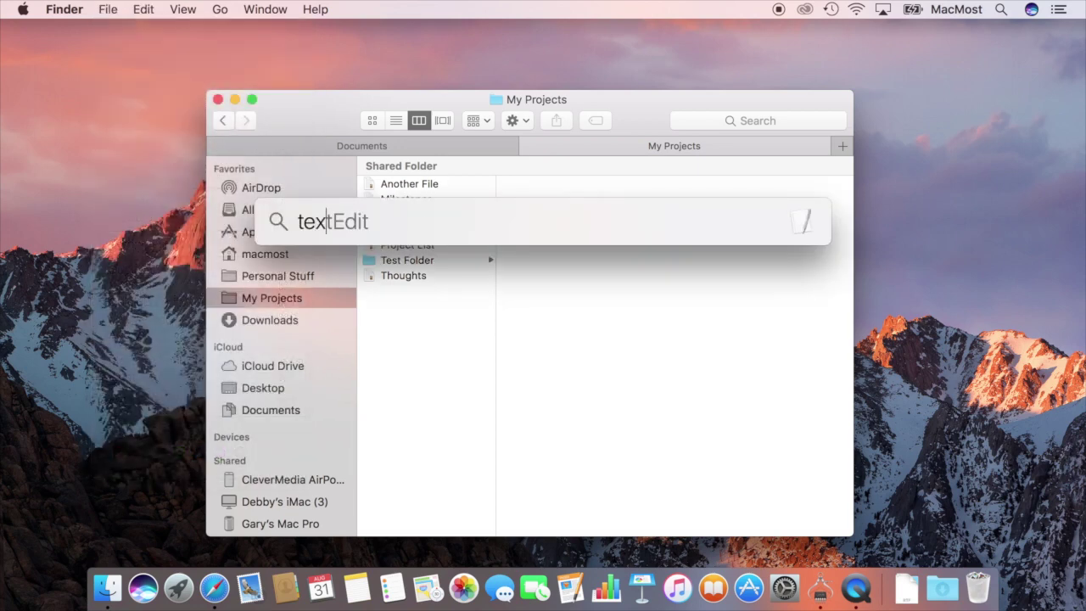
{"action": "key", "text": "Return"}
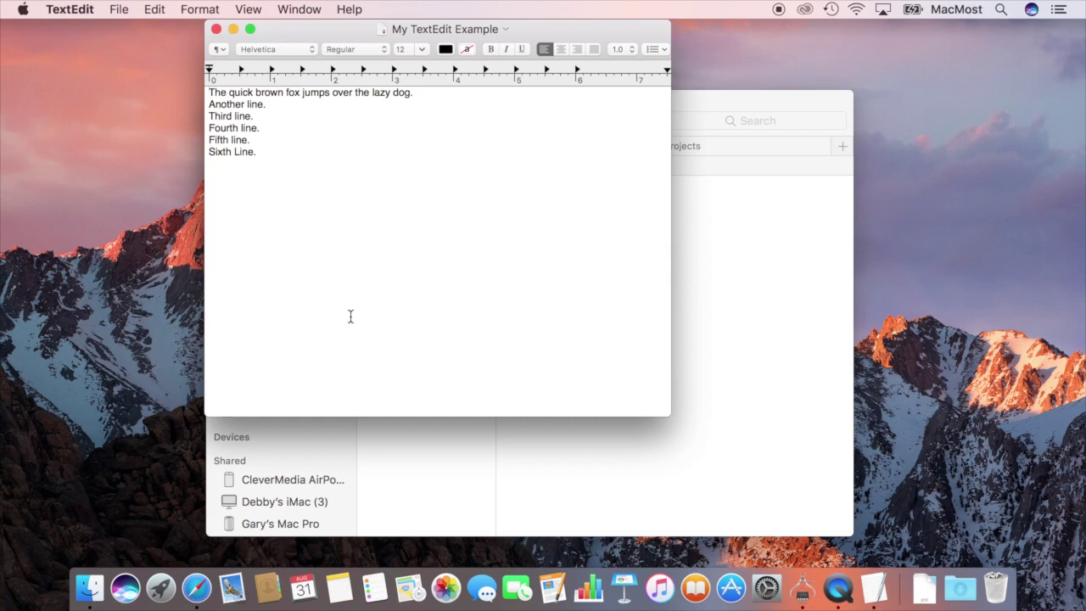
{"action": "left_click_drag", "start_coordinate": [312, 37], "coordinate": [280, 70]}
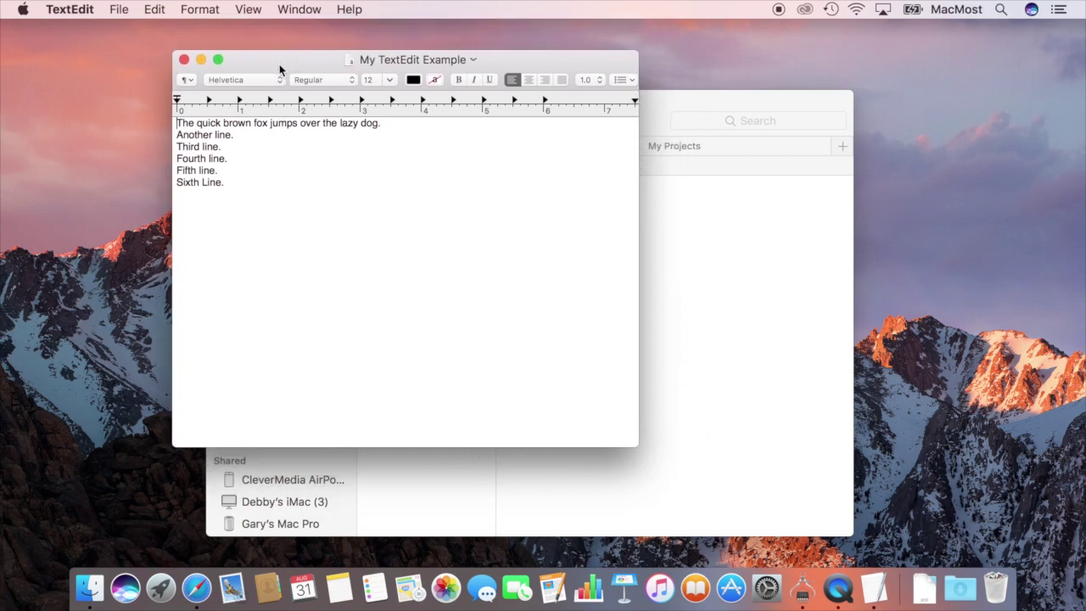
Create a new document reading 'Another doc' and move it to the lower right
{"action": "left_click", "coordinate": [120, 10]}
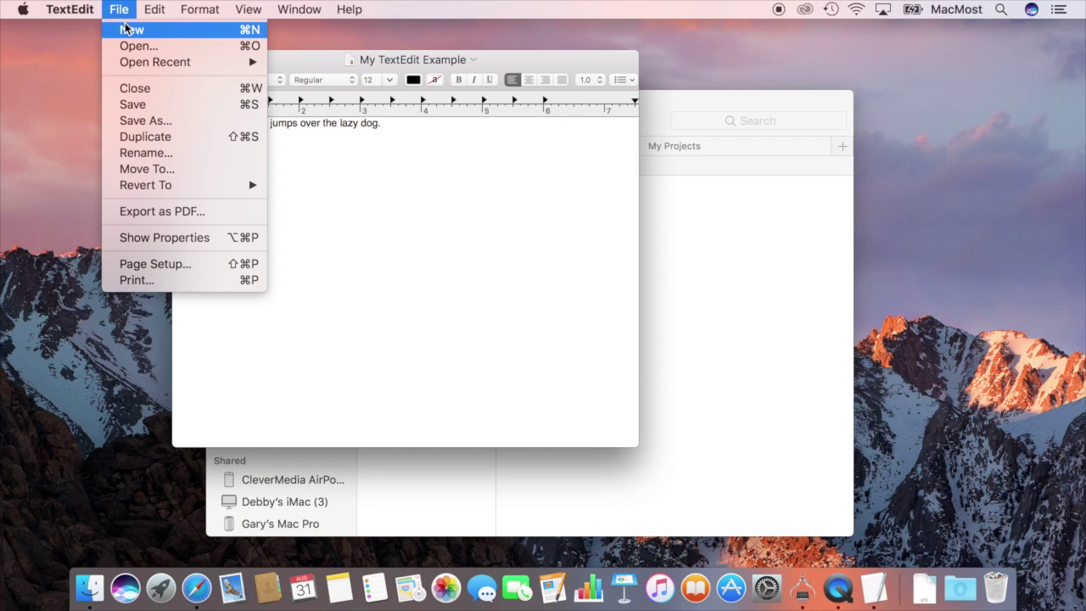
{"action": "left_click", "coordinate": [127, 29]}
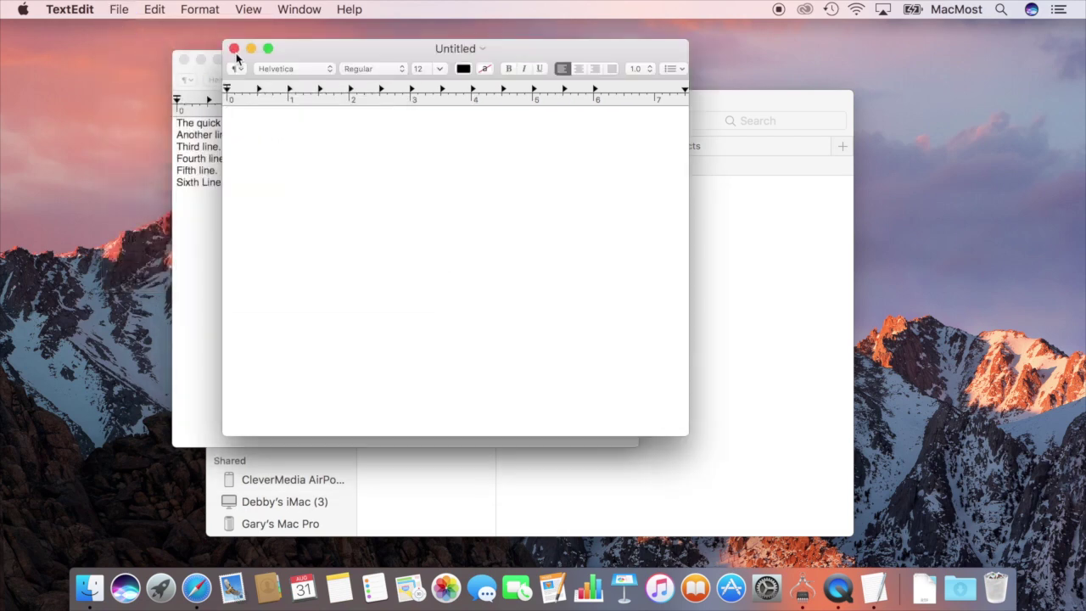
{"action": "type", "text": "Another doc"}
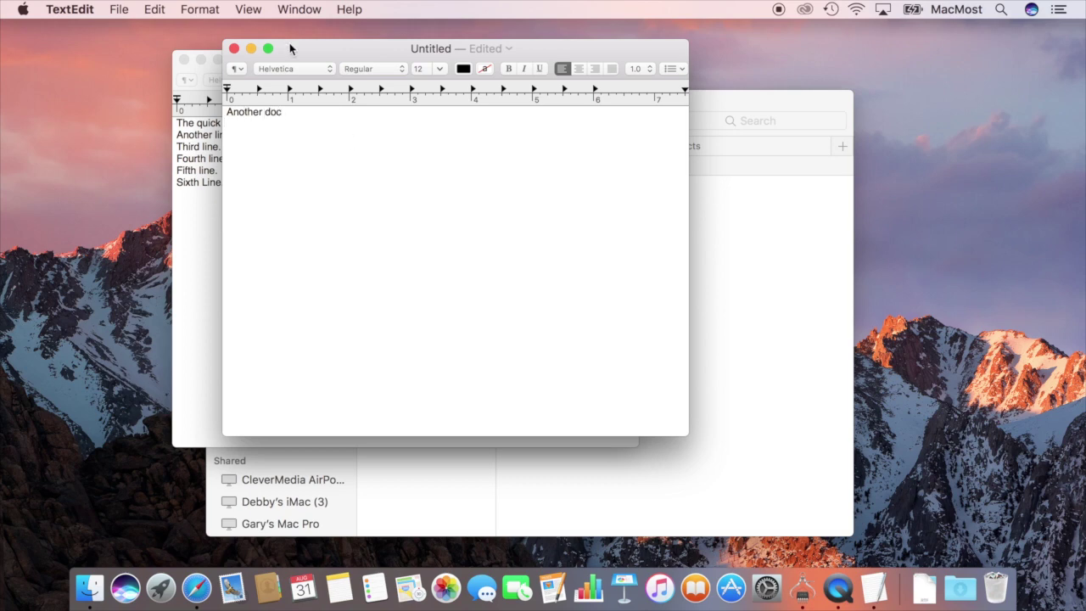
{"action": "left_click_drag", "start_coordinate": [305, 49], "coordinate": [582, 169]}
Merge both TextEdit documents into one tabbed window at the top left
{"action": "left_click", "coordinate": [297, 9]}
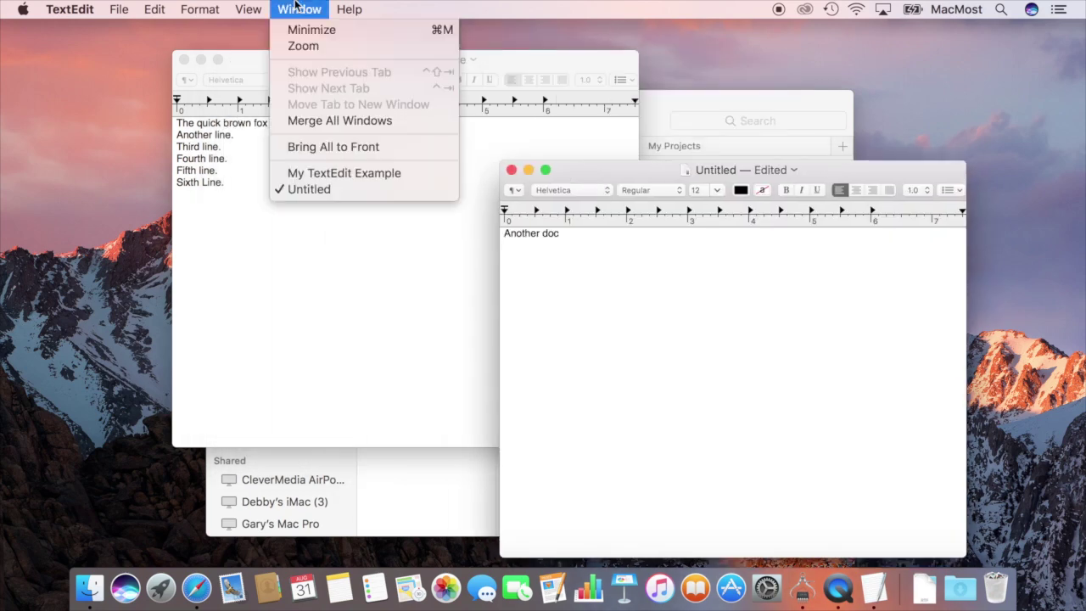
{"action": "left_click", "coordinate": [335, 124]}
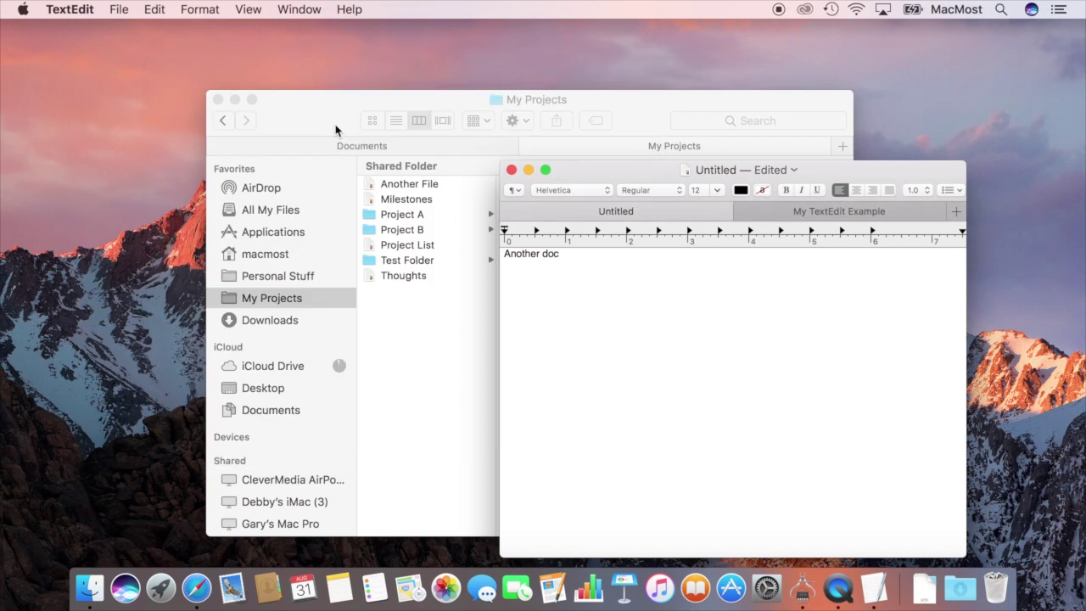
{"action": "left_click_drag", "start_coordinate": [650, 174], "coordinate": [381, 60]}
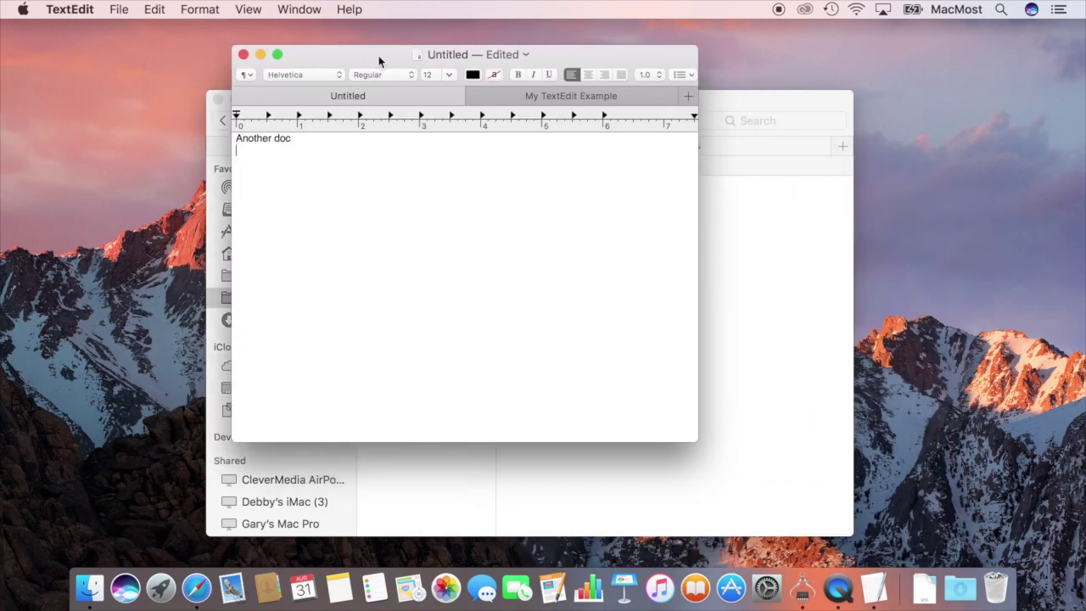
{"action": "left_click", "coordinate": [532, 100]}
Tear the Untitled tab out into its own window, then bring My TextEdit Example forward
{"action": "left_click", "coordinate": [427, 100]}
{"action": "left_click_drag", "start_coordinate": [334, 97], "coordinate": [157, 262]}
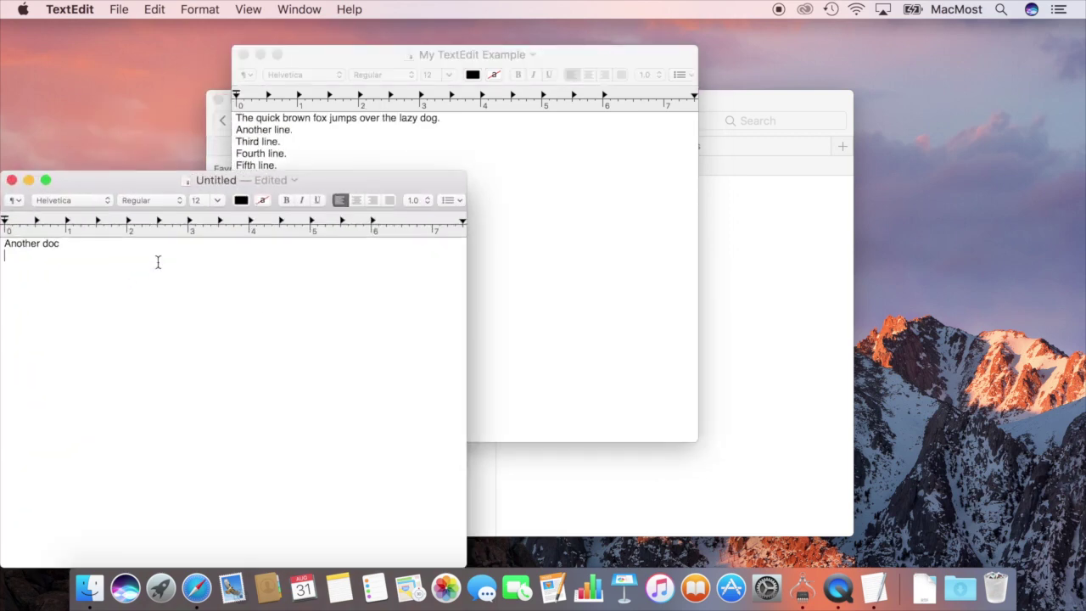
{"action": "left_click", "coordinate": [335, 54]}
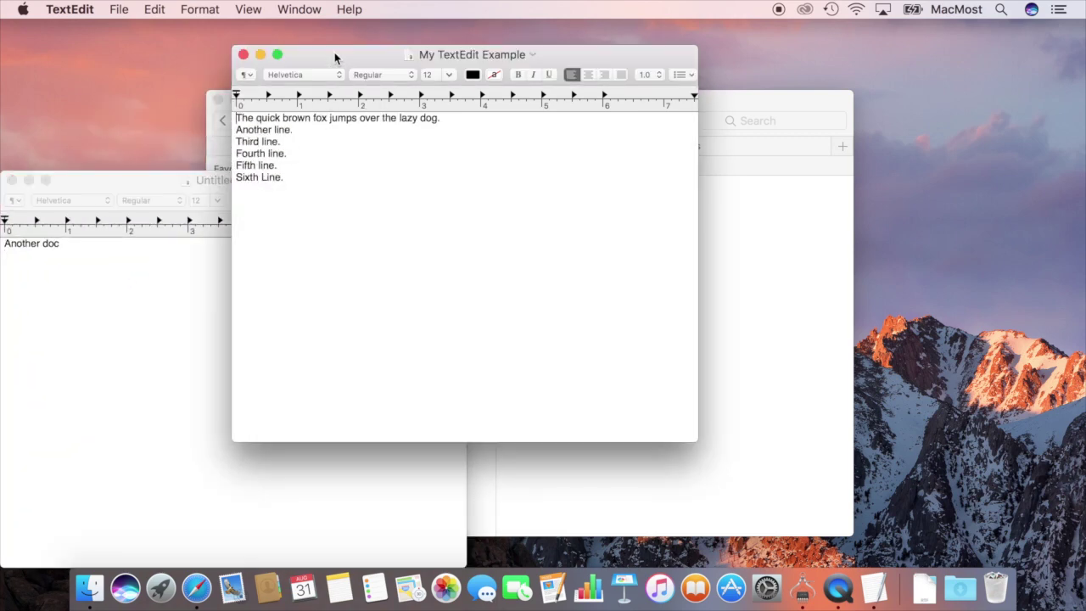
Discard the Untitled document, show the tab bar, and add three blank tabs up to Untitled 3
{"action": "left_click", "coordinate": [12, 180]}
{"action": "left_click", "coordinate": [158, 450]}
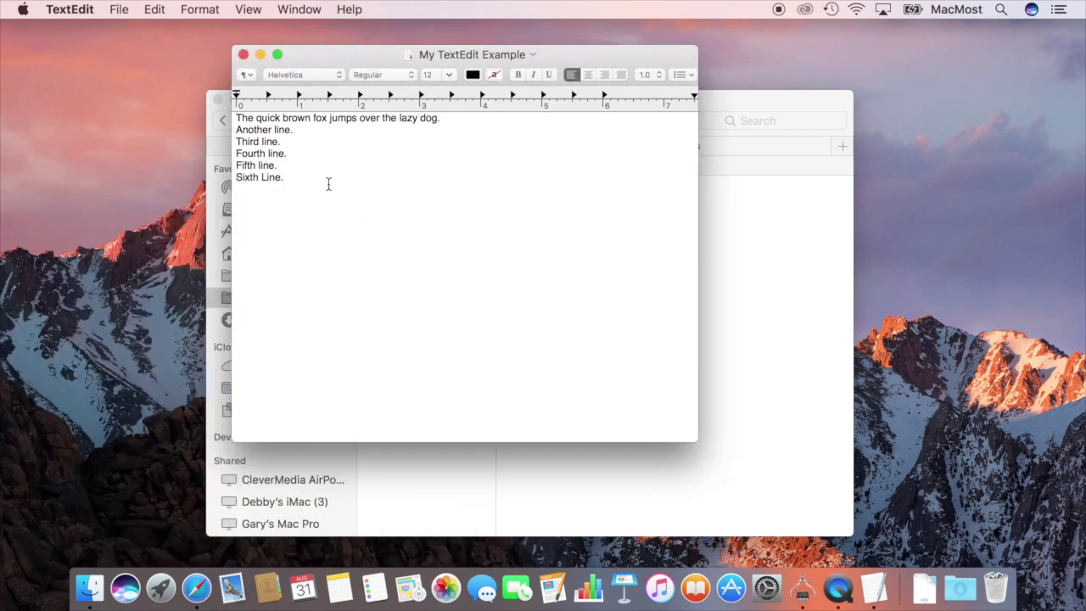
{"action": "left_click", "coordinate": [118, 9]}
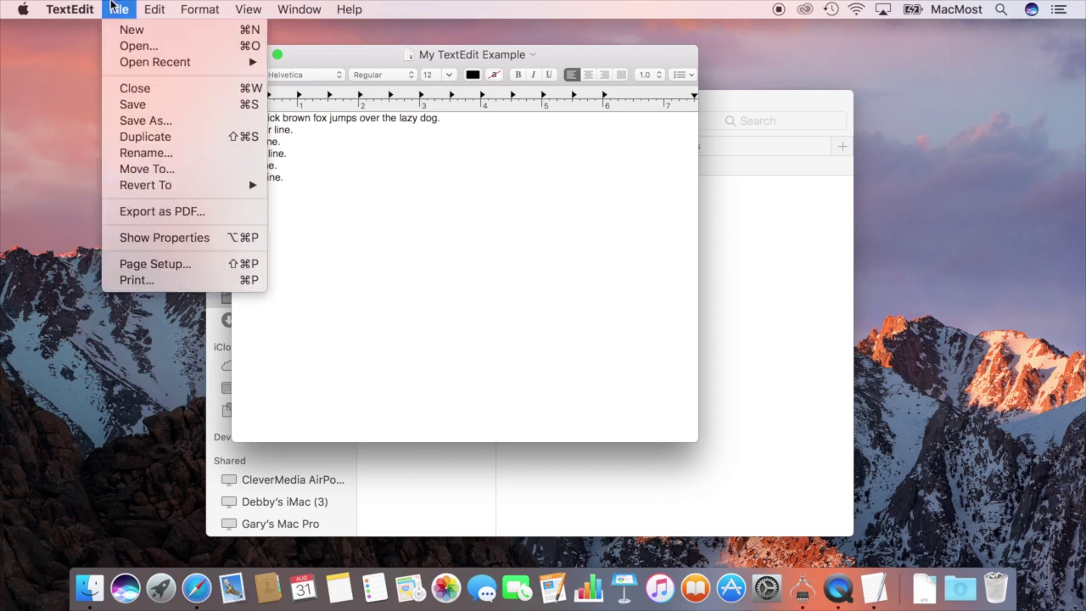
{"action": "mouse_move", "coordinate": [263, 4]}
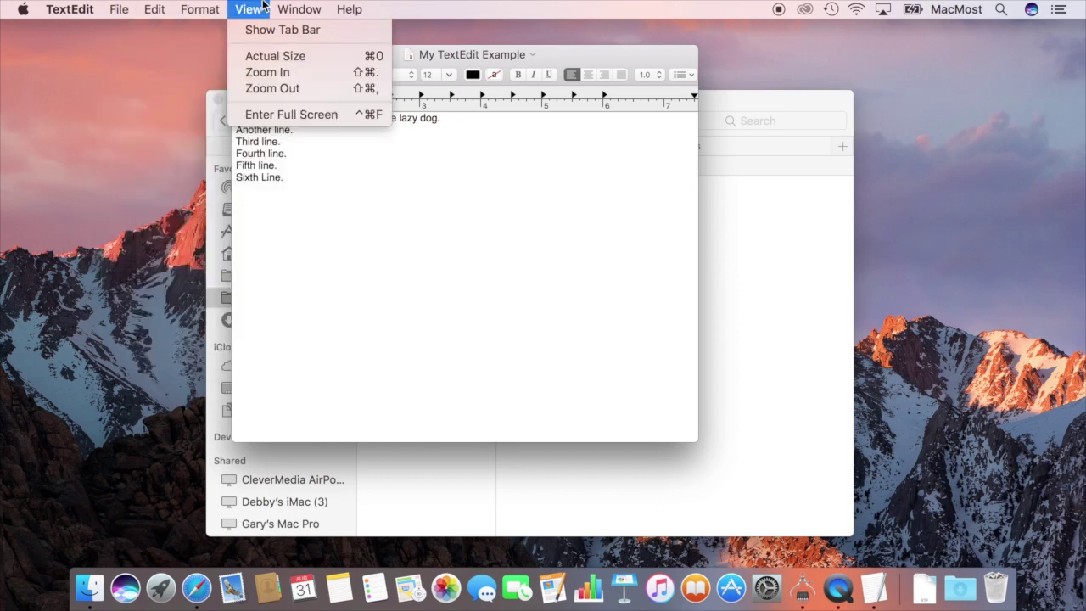
{"action": "left_click", "coordinate": [258, 30]}
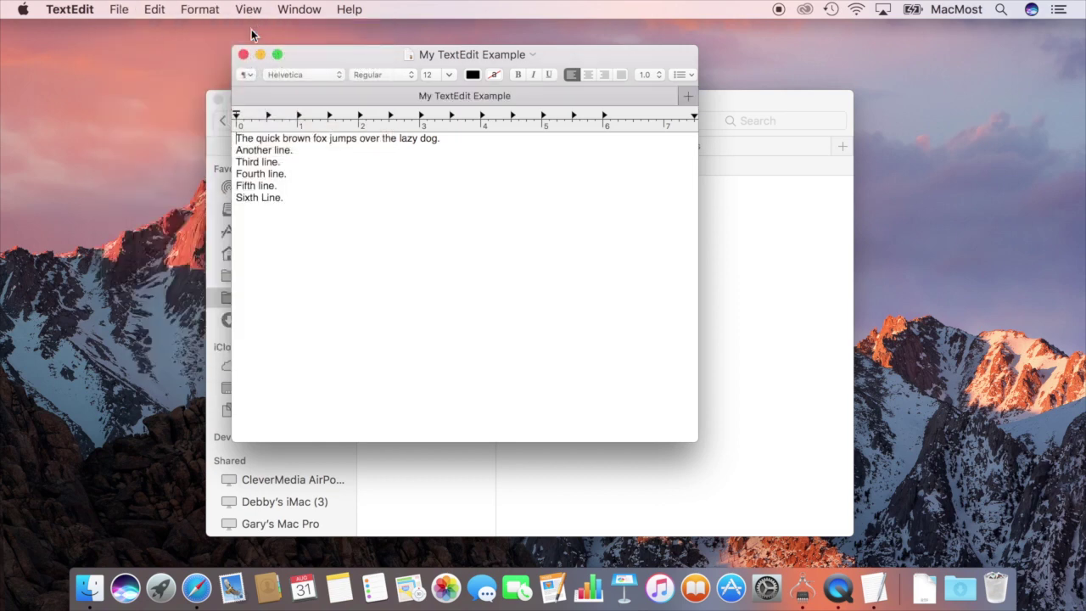
{"action": "left_click", "coordinate": [687, 97]}
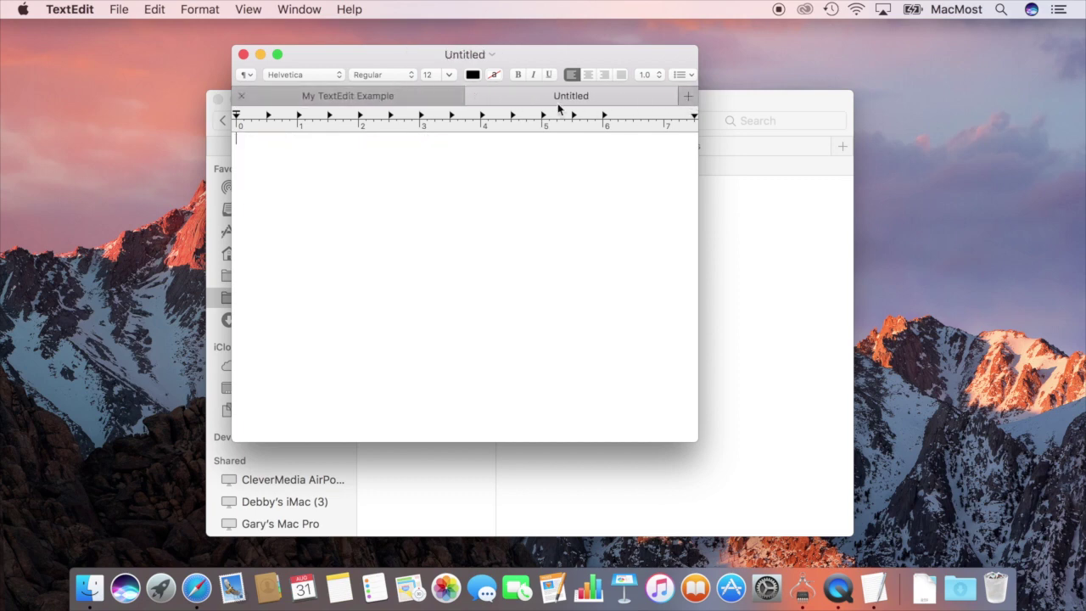
{"action": "left_click", "coordinate": [687, 96]}
{"action": "left_click", "coordinate": [687, 96]}
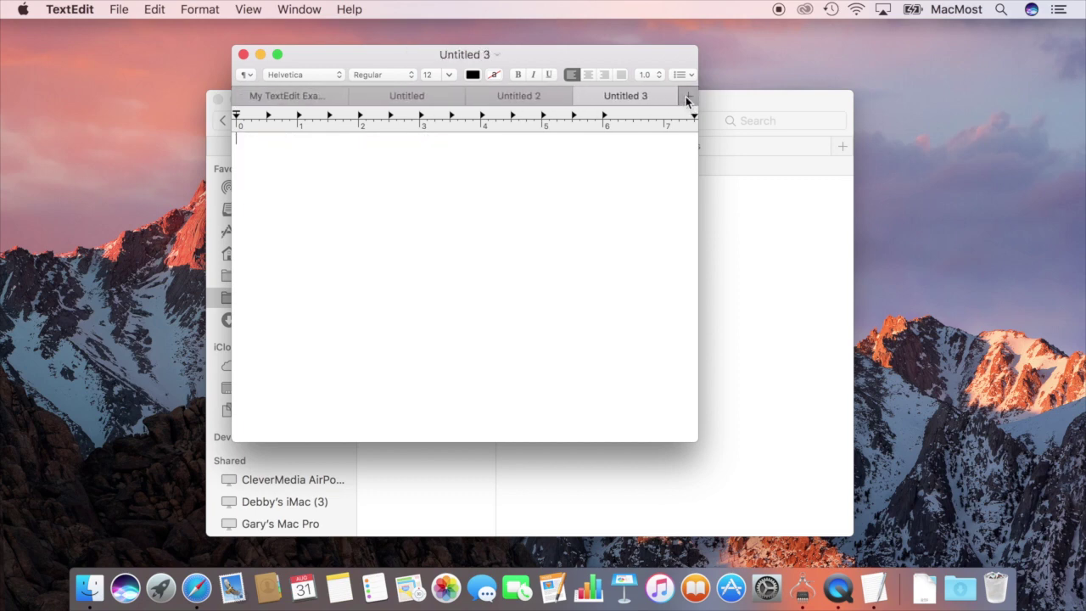
Launch Pages via Spotlight and place the cursor in My Document
{"action": "key", "text": "super+space"}
{"action": "type", "text": "pa"}
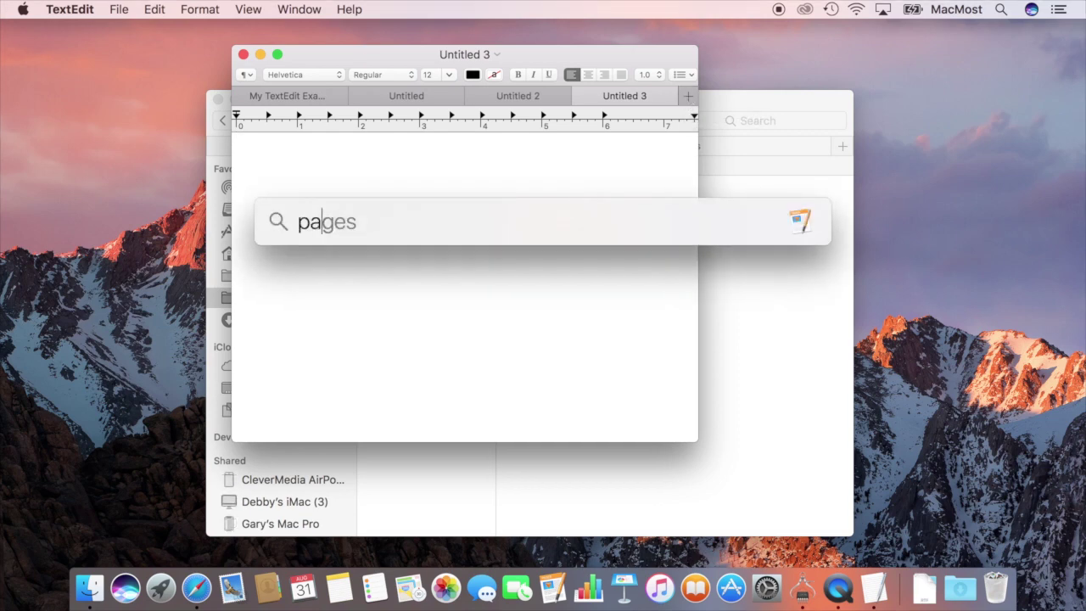
{"action": "key", "text": "Return"}
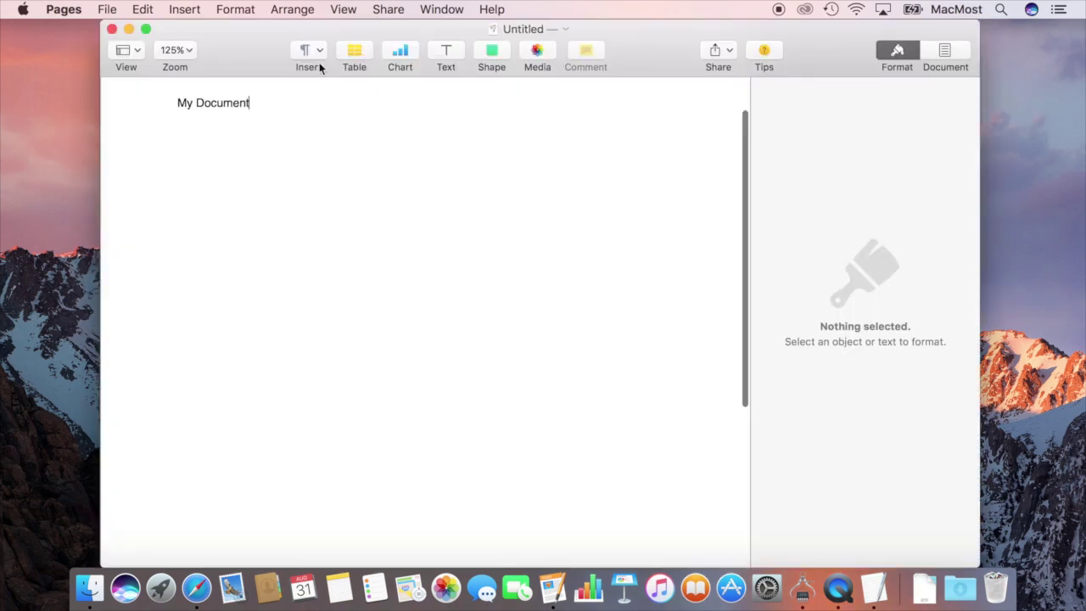
{"action": "left_click", "coordinate": [343, 178]}
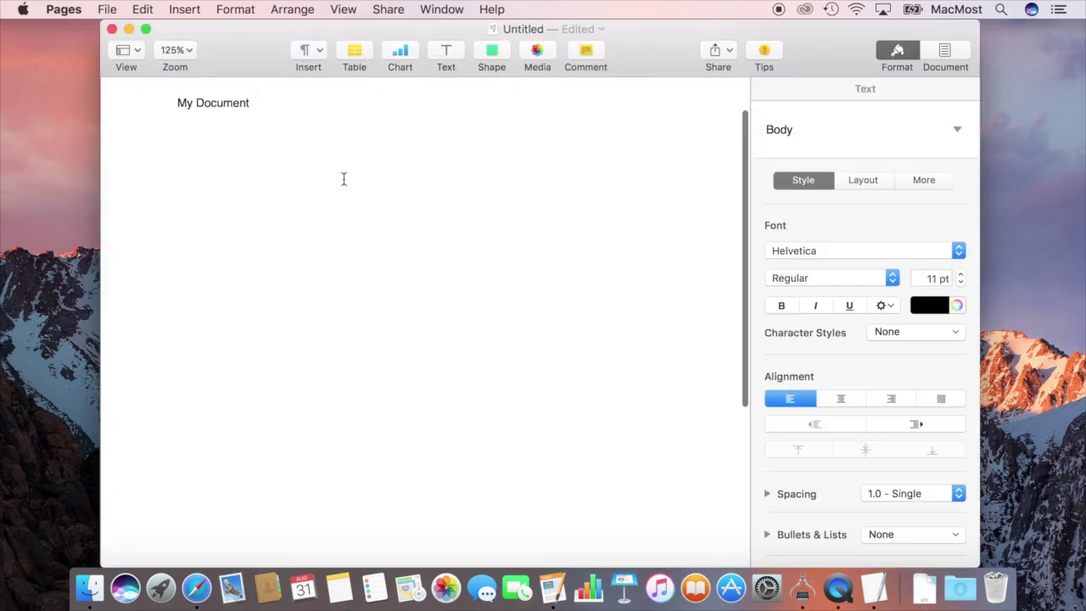
Show the tab bar in the Pages document window
{"action": "left_click", "coordinate": [105, 10]}
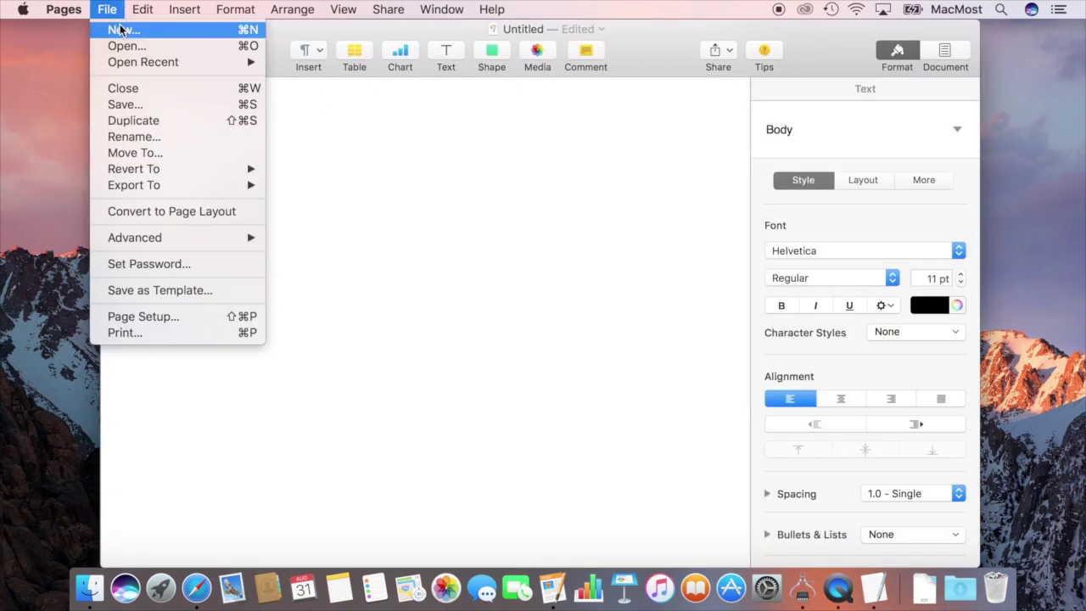
{"action": "mouse_move", "coordinate": [343, 9]}
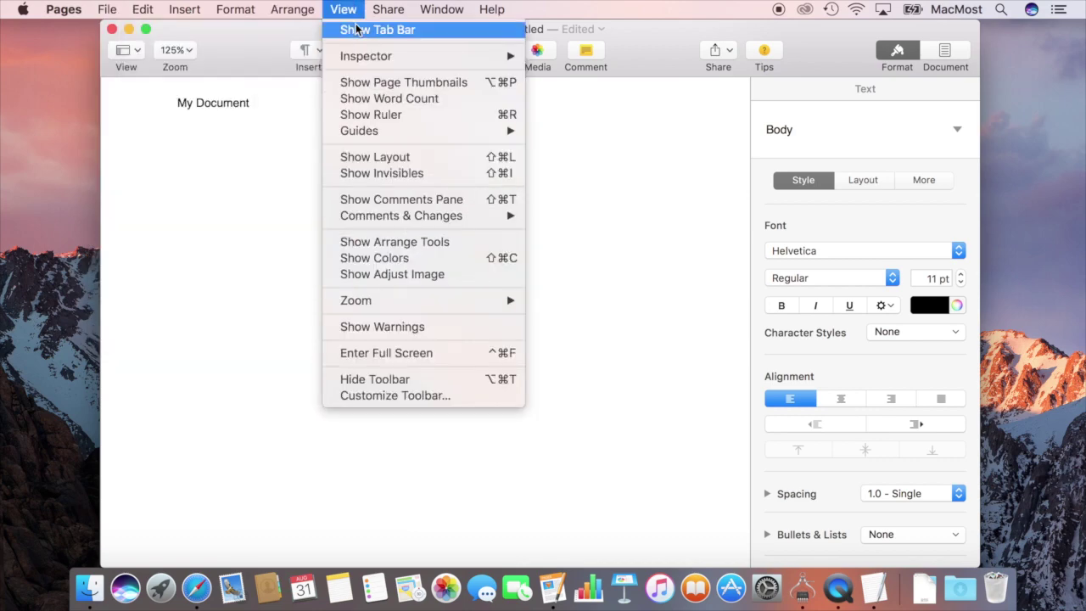
{"action": "left_click", "coordinate": [356, 30]}
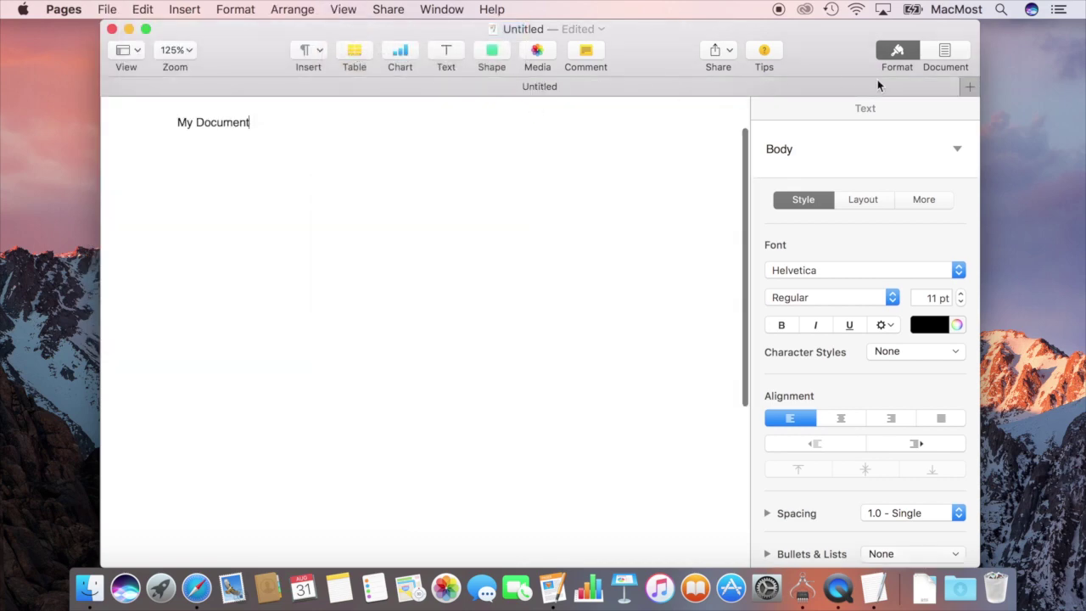
Add a new tab from the Essay template, then return to the My Document tab
{"action": "left_click", "coordinate": [969, 86]}
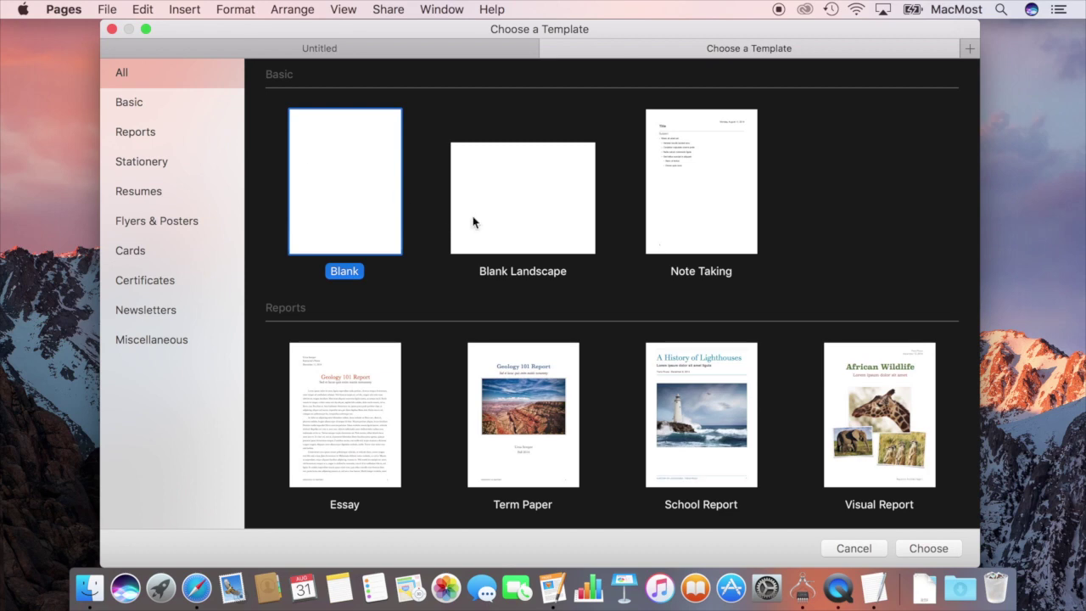
{"action": "left_click", "coordinate": [355, 409]}
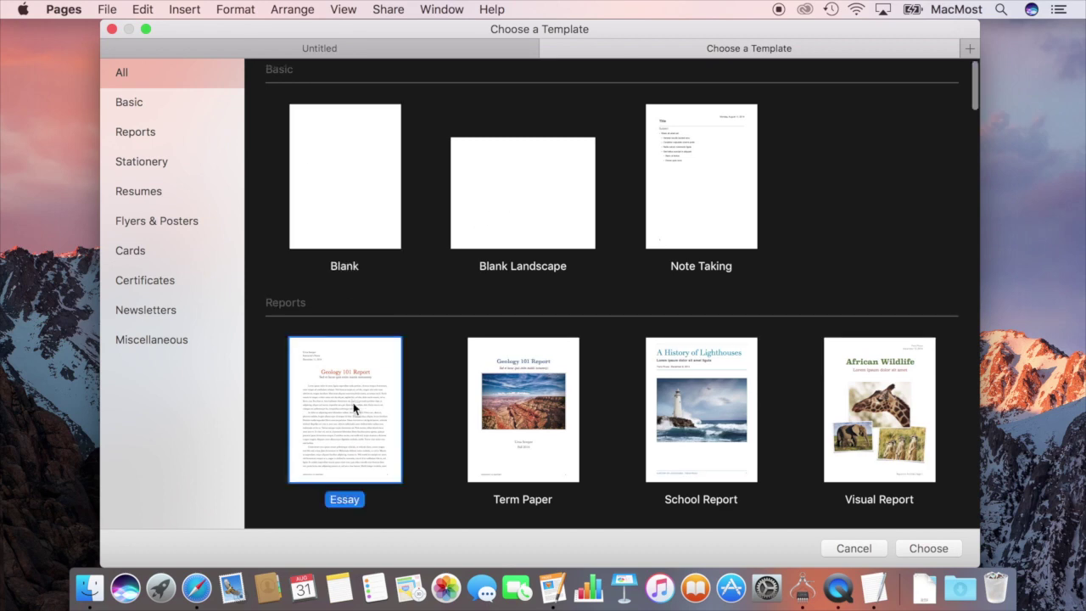
{"action": "double_click", "coordinate": [354, 409]}
{"action": "left_click", "coordinate": [432, 88]}
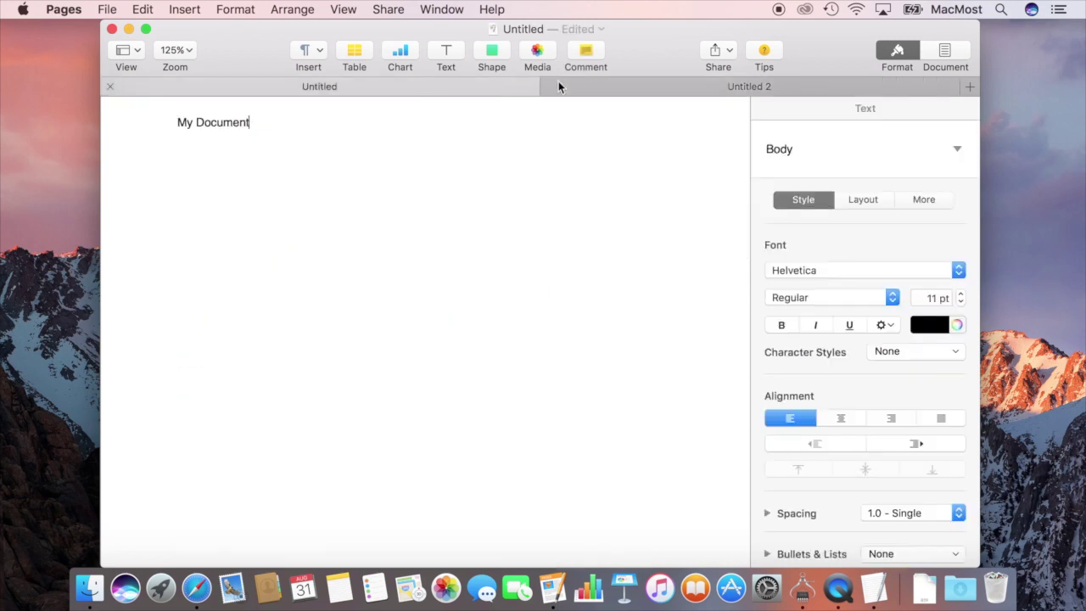
Pull the Untitled 2 essay tab out into its own window
{"action": "left_click", "coordinate": [610, 88]}
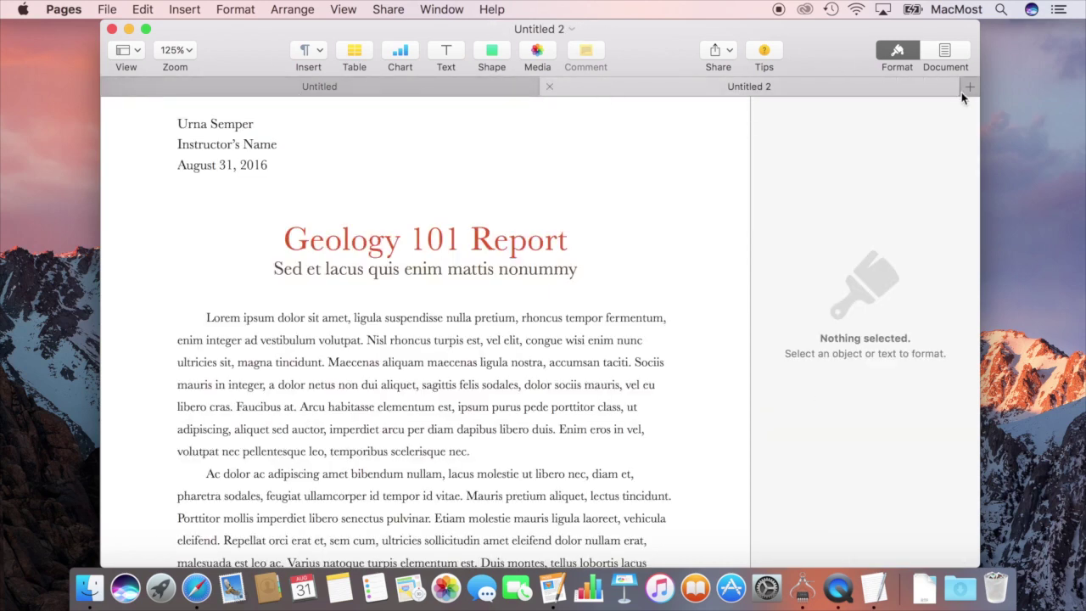
{"action": "left_click", "coordinate": [349, 6]}
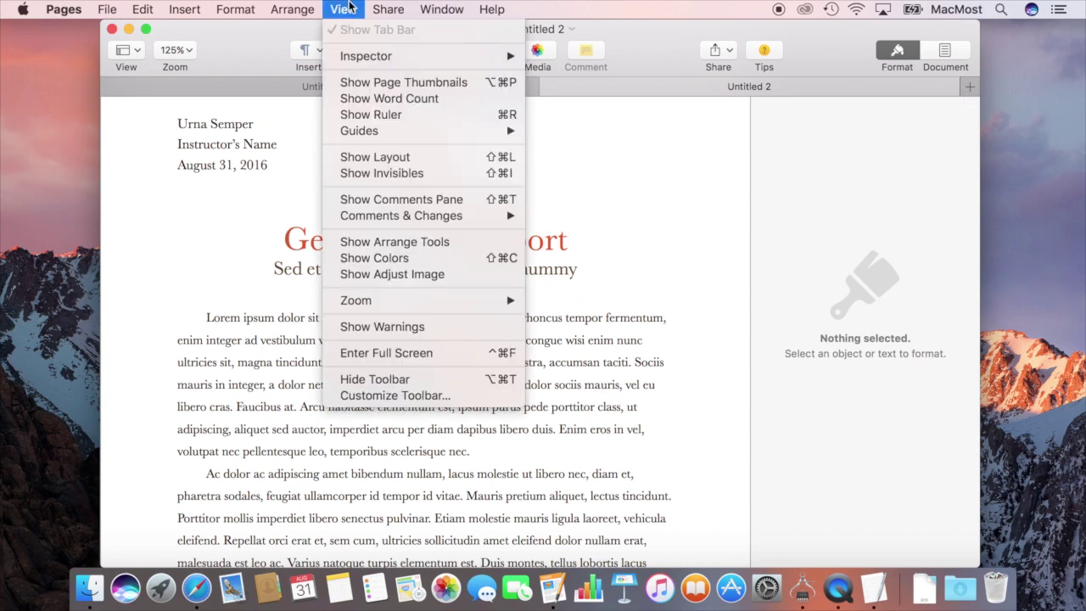
{"action": "left_click", "coordinate": [349, 7]}
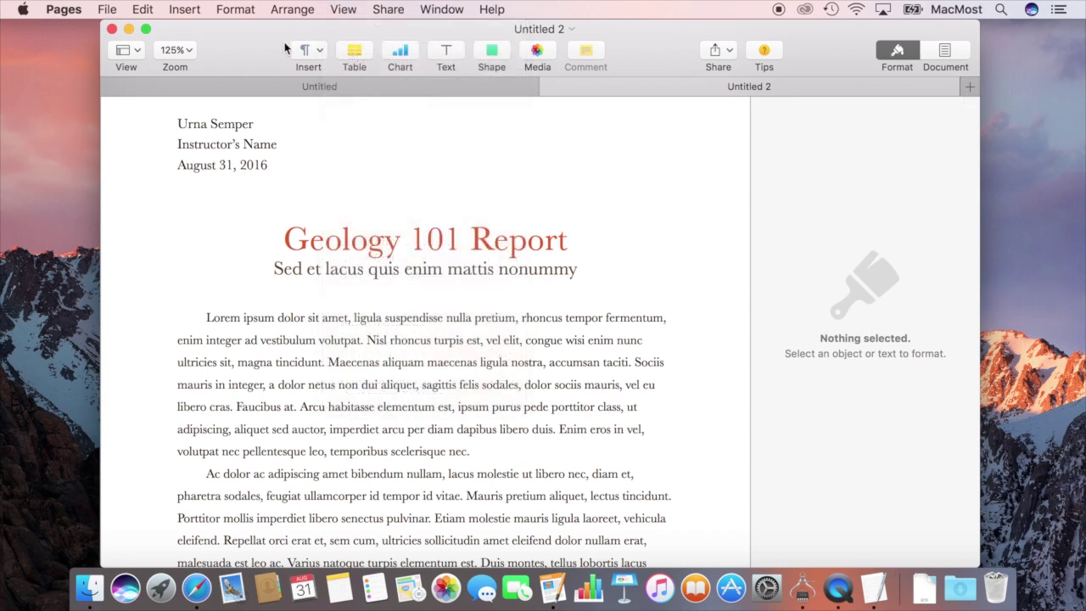
{"action": "left_click_drag", "start_coordinate": [657, 86], "coordinate": [79, 232]}
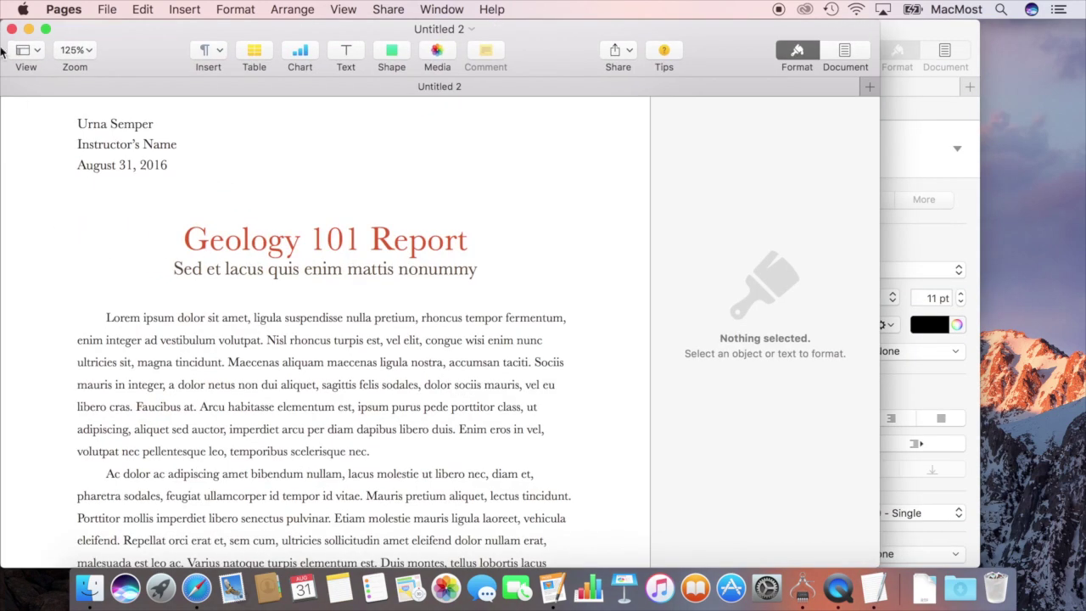
Merge both Pages windows back into one tabbed window and front the Untitled tab
{"action": "left_click", "coordinate": [355, 5]}
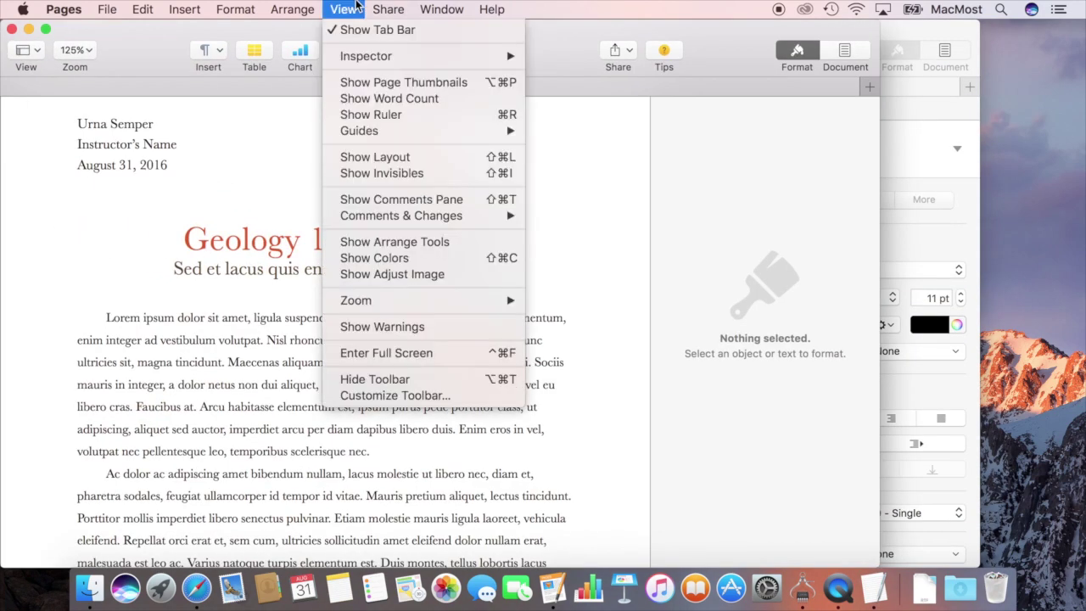
{"action": "mouse_move", "coordinate": [451, 6]}
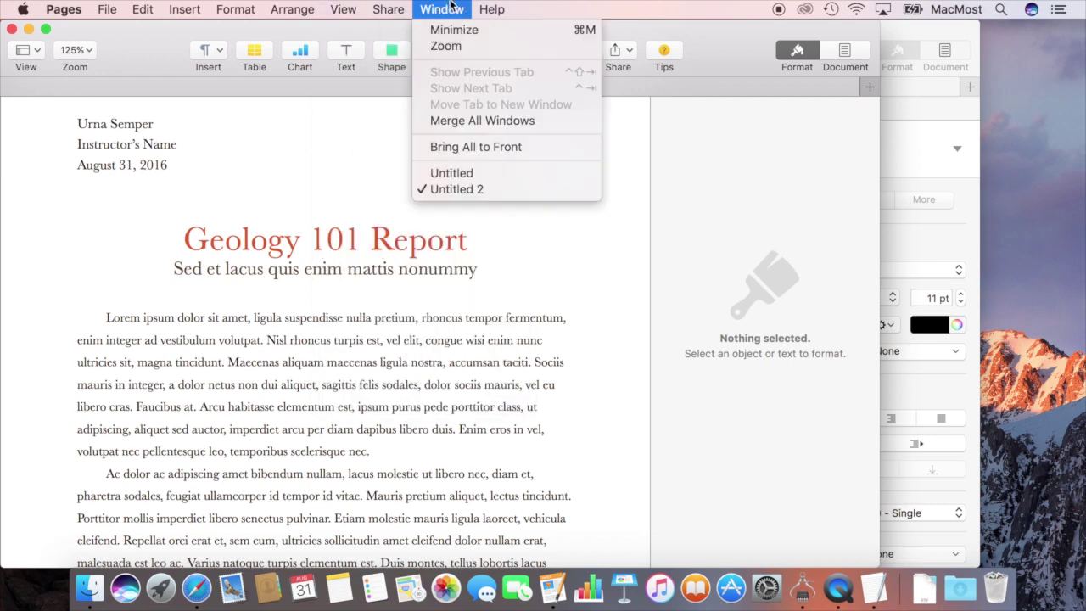
{"action": "left_click", "coordinate": [472, 124]}
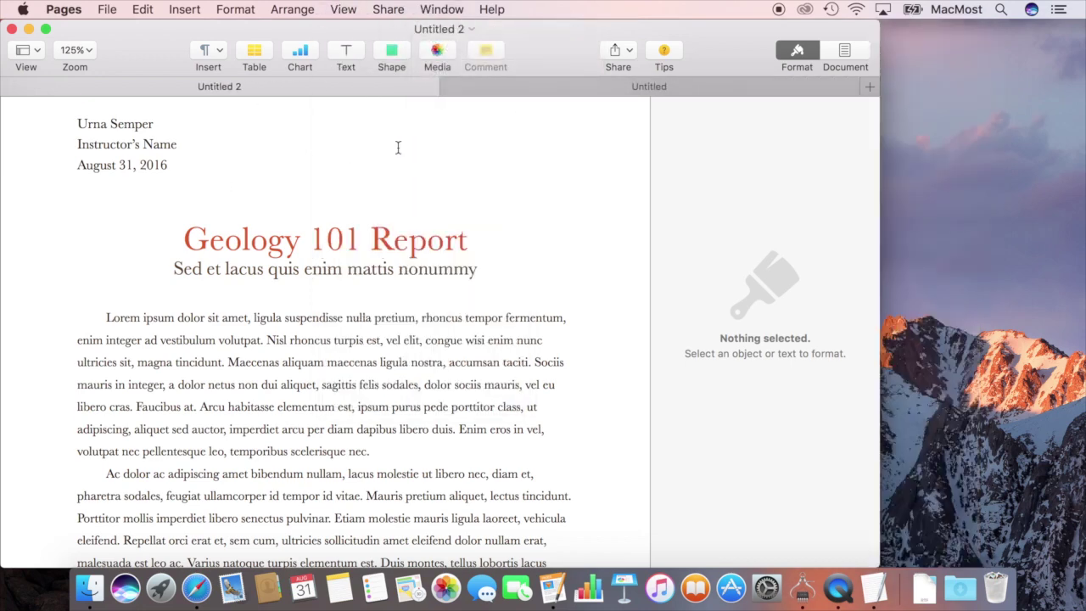
{"action": "left_click", "coordinate": [643, 86]}
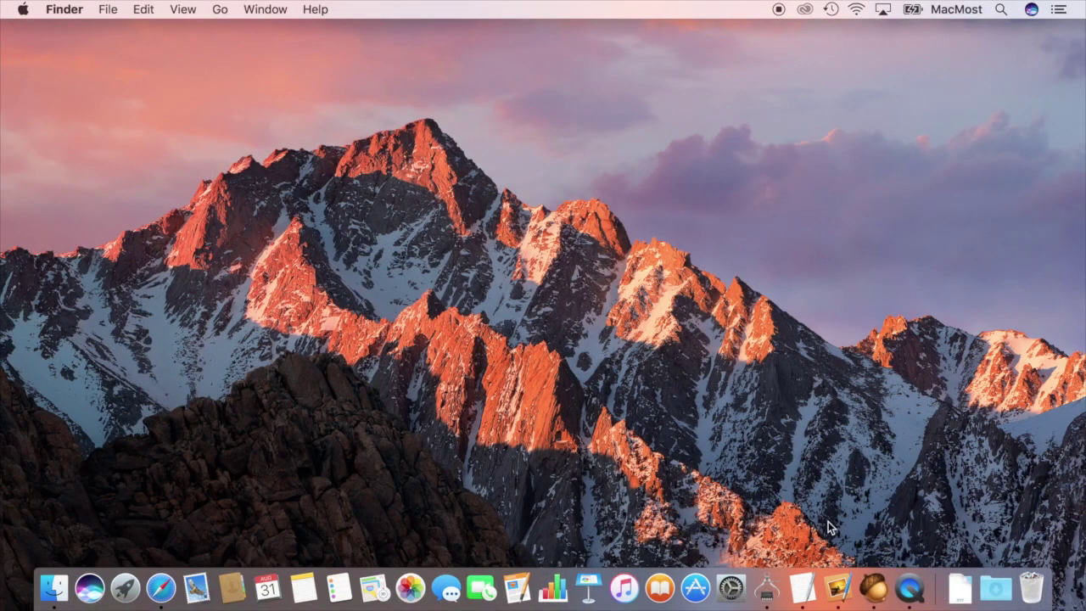
Launch Pixelmator, find no tab options in its Window and View menus, and quit it
{"action": "left_click", "coordinate": [838, 587]}
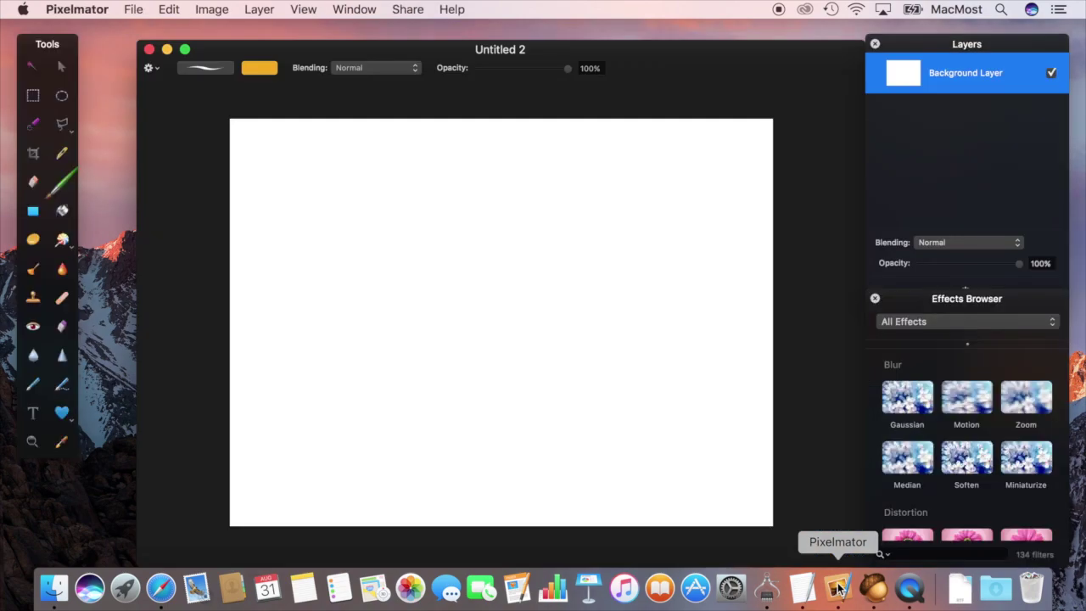
{"action": "left_click", "coordinate": [350, 7]}
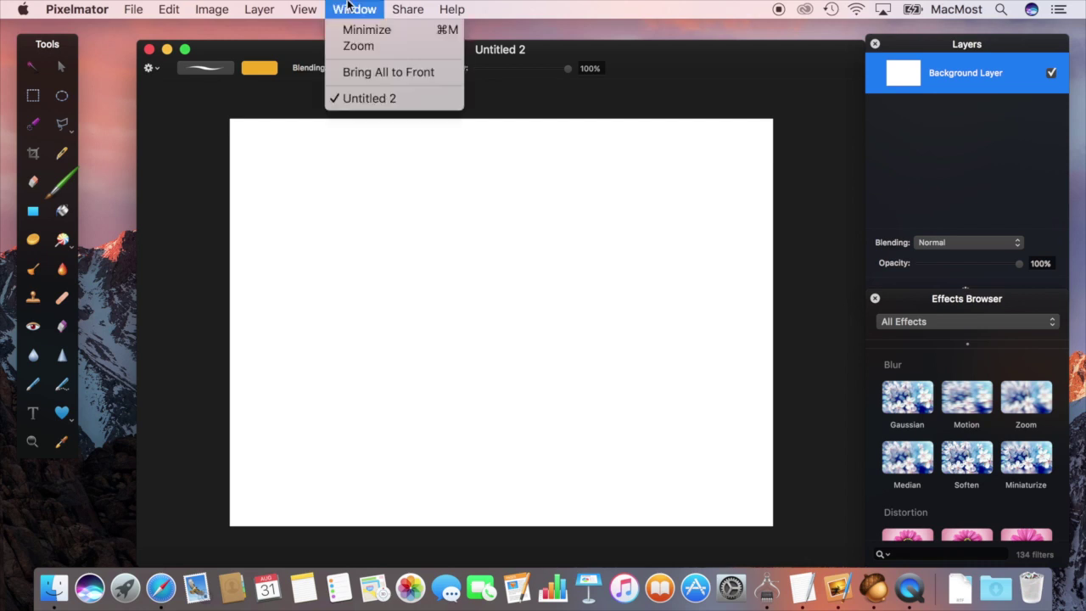
{"action": "mouse_move", "coordinate": [293, 6]}
{"action": "left_click", "coordinate": [303, 8]}
{"action": "key", "text": "super+q"}
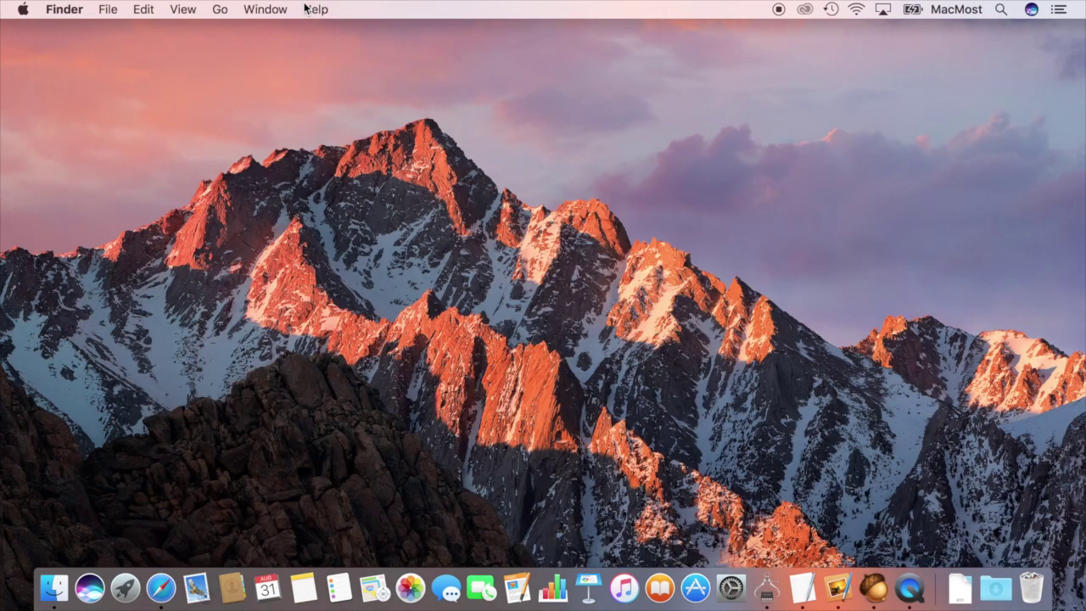
Launch Acorn, show its tab bar, and add an Untitled 2 tab beside Untitled
{"action": "left_click", "coordinate": [876, 593]}
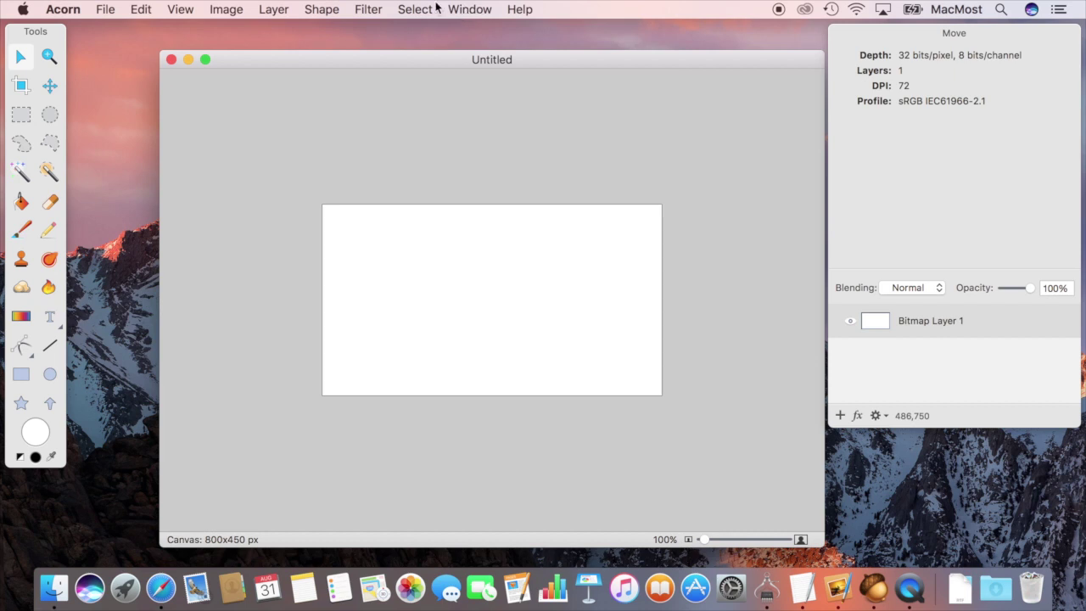
{"action": "left_click", "coordinate": [186, 7]}
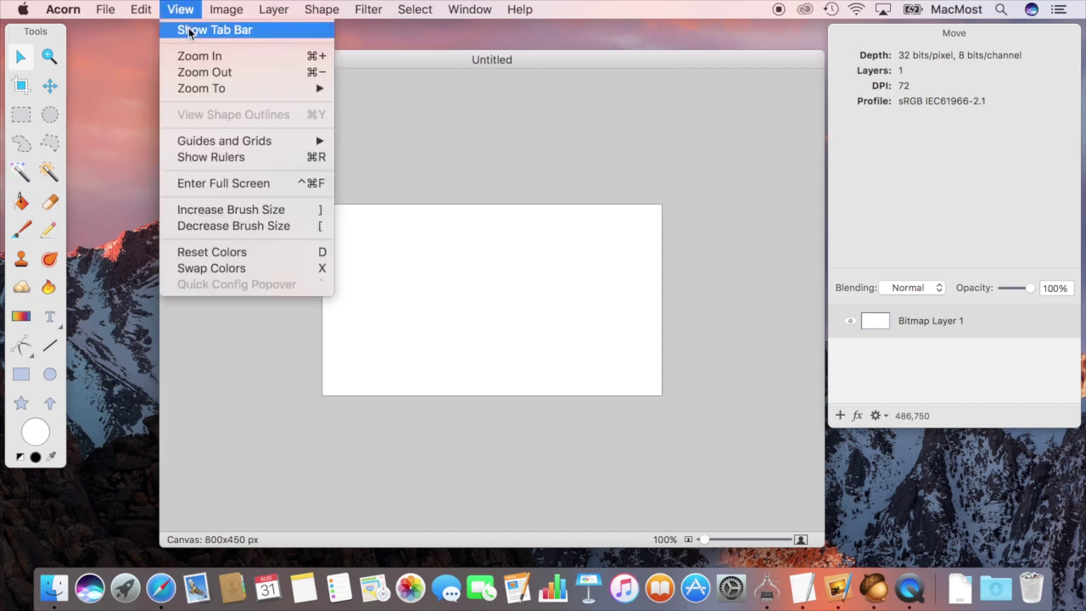
{"action": "left_click", "coordinate": [188, 30]}
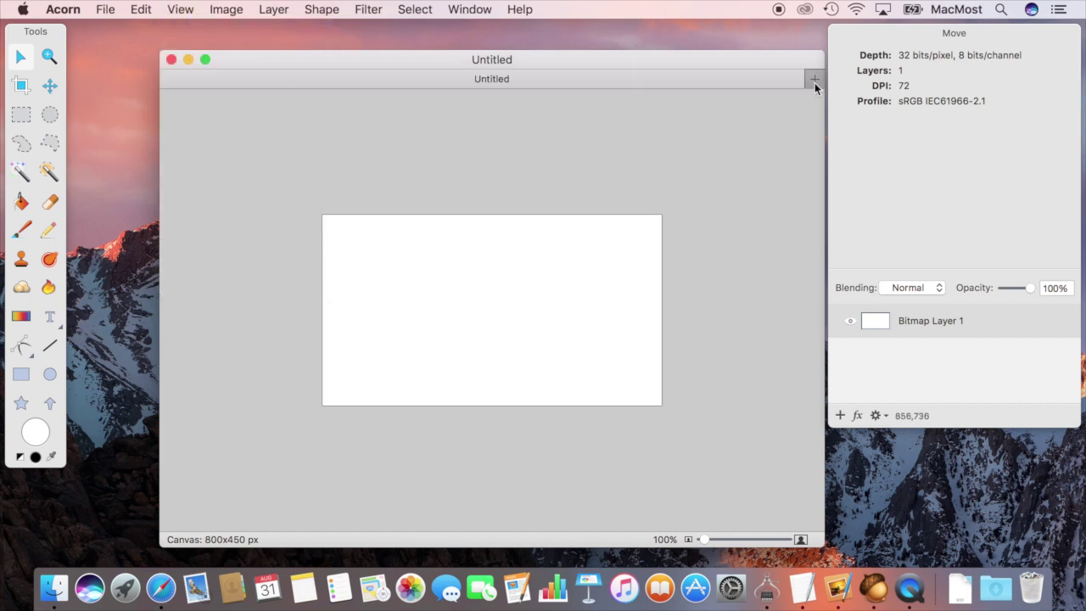
{"action": "left_click", "coordinate": [814, 81]}
{"action": "left_click", "coordinate": [430, 74]}
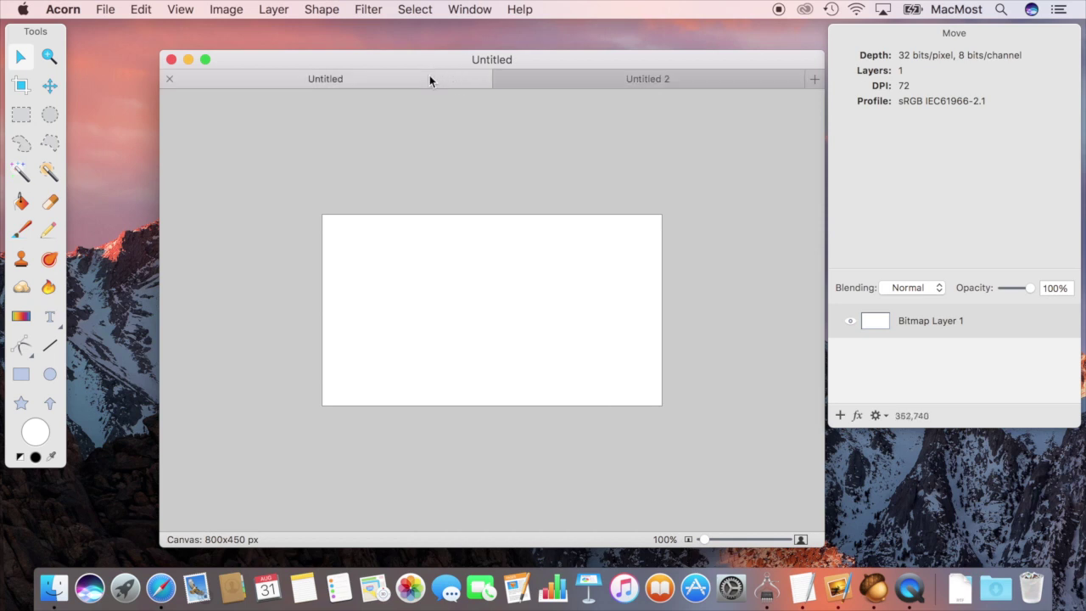
{"action": "left_click", "coordinate": [582, 73]}
Move the Untitled 2 tab into its own window and place it at the upper left
{"action": "left_click", "coordinate": [458, 7]}
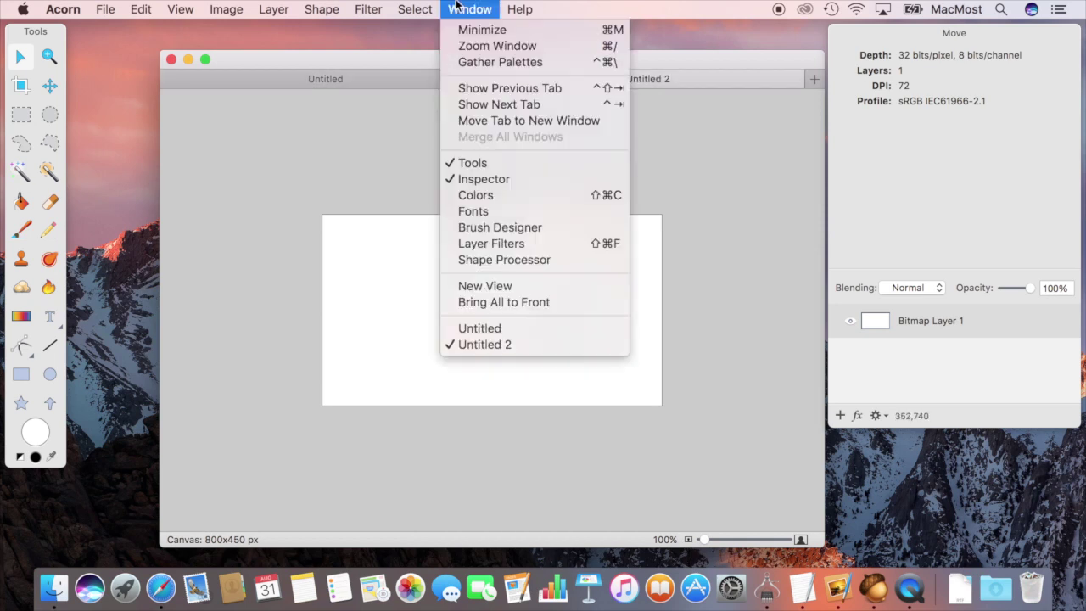
{"action": "left_click", "coordinate": [520, 125]}
{"action": "left_click_drag", "start_coordinate": [417, 80], "coordinate": [344, 29]}
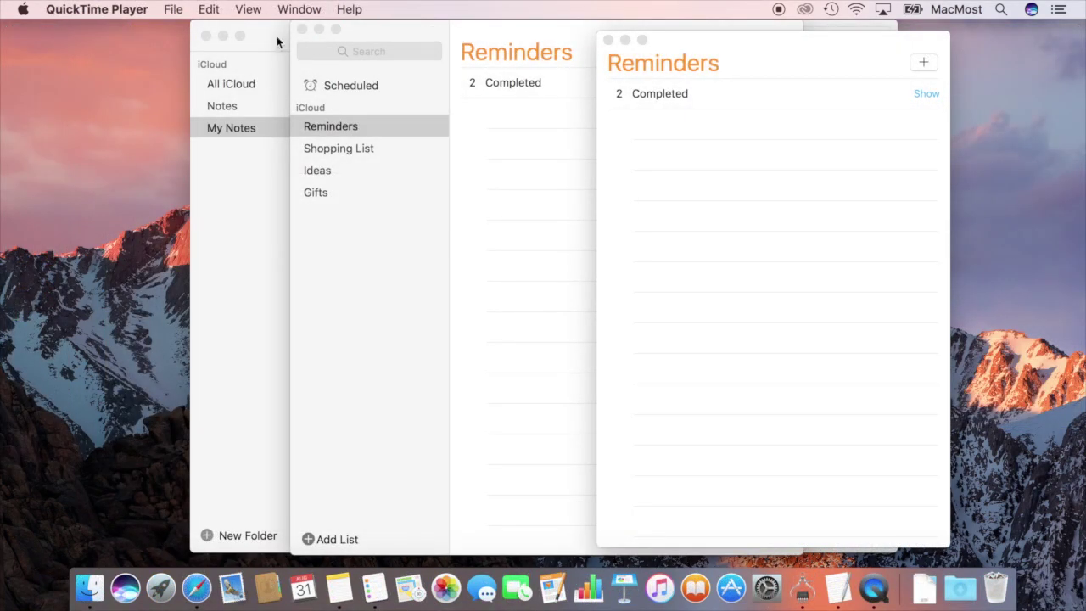
Bring Notes forward and check its Window menu, finding no tab commands, then Bring All to Front
{"action": "left_click", "coordinate": [277, 43]}
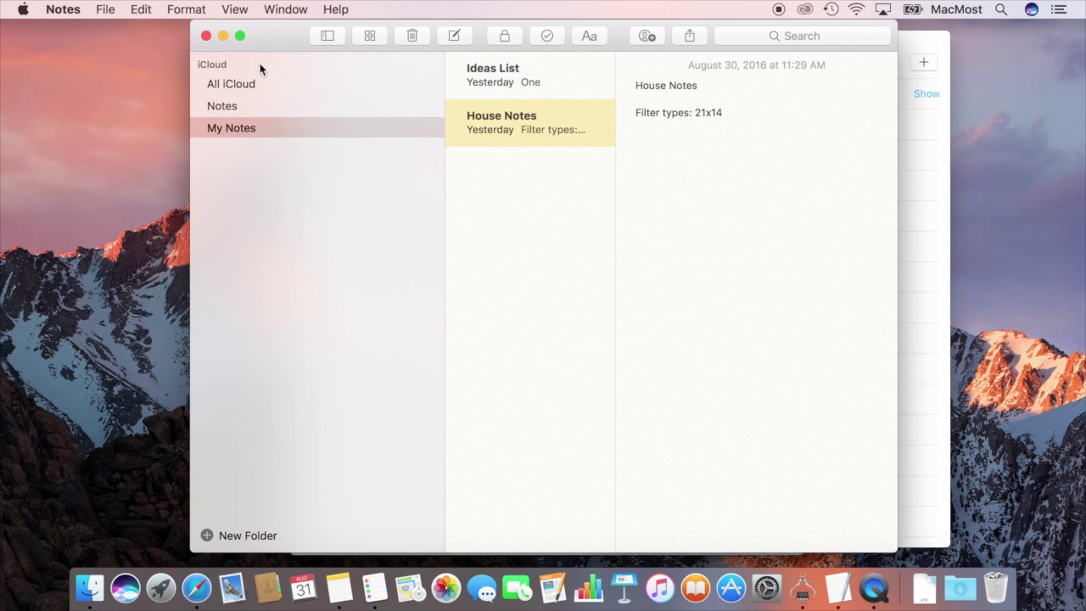
{"action": "left_click", "coordinate": [277, 10]}
{"action": "left_click", "coordinate": [315, 130]}
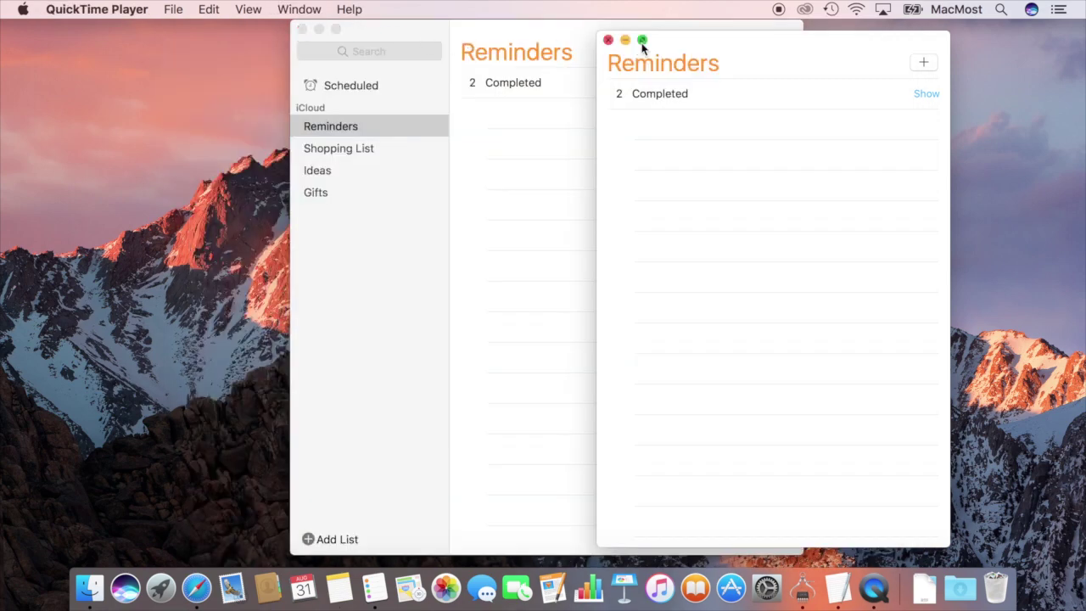
Confirm the Window menu has no tab commands, then arrange both Reminders windows side by side
{"action": "left_click_drag", "start_coordinate": [661, 40], "coordinate": [727, 38]}
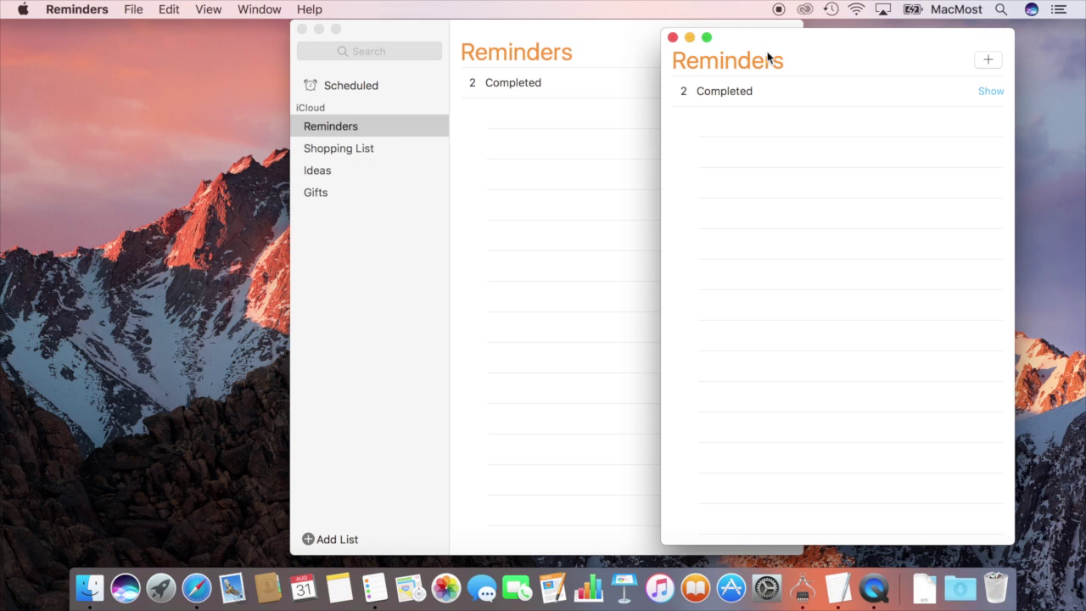
{"action": "left_click", "coordinate": [283, 9]}
{"action": "key", "text": "Escape"}
{"action": "left_click_drag", "start_coordinate": [758, 65], "coordinate": [785, 54]}
{"action": "left_click_drag", "start_coordinate": [611, 38], "coordinate": [481, 48]}
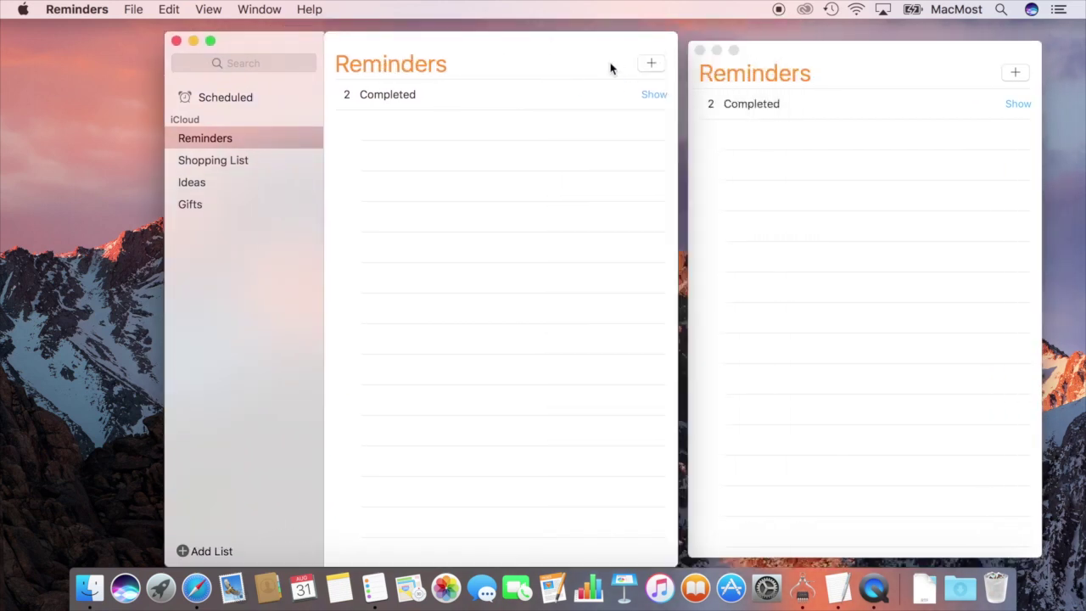